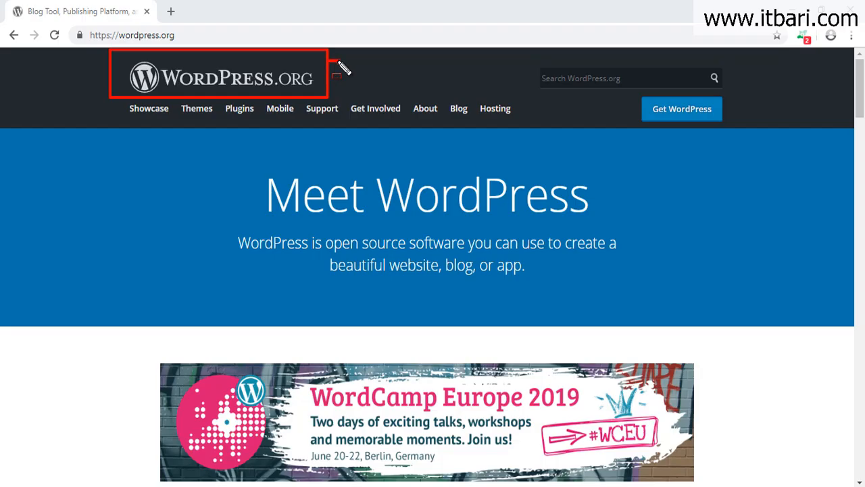
Download the WordPress 5.1.1 zip from the WordPress.org download page.
key("Escape")
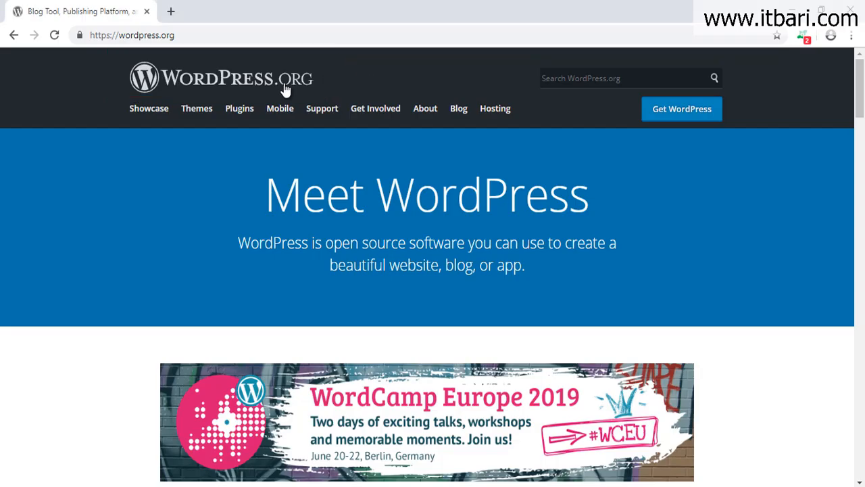
left_click(696, 118)
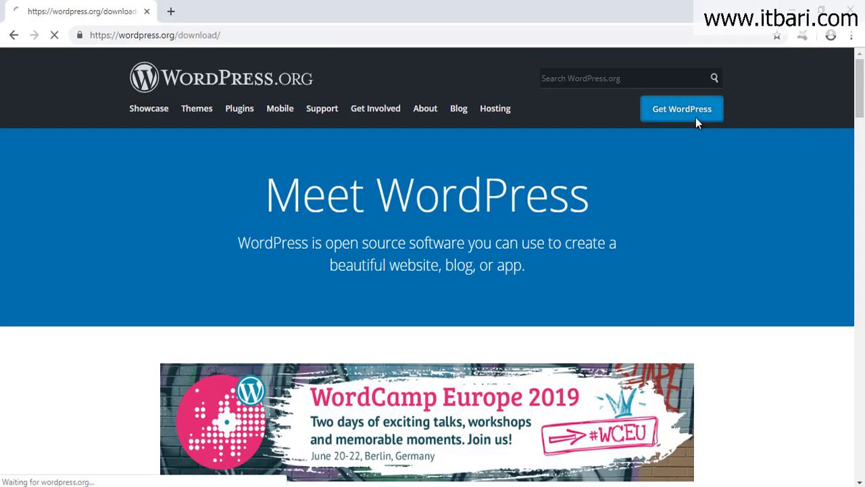
scroll(577, 315, "down", 3)
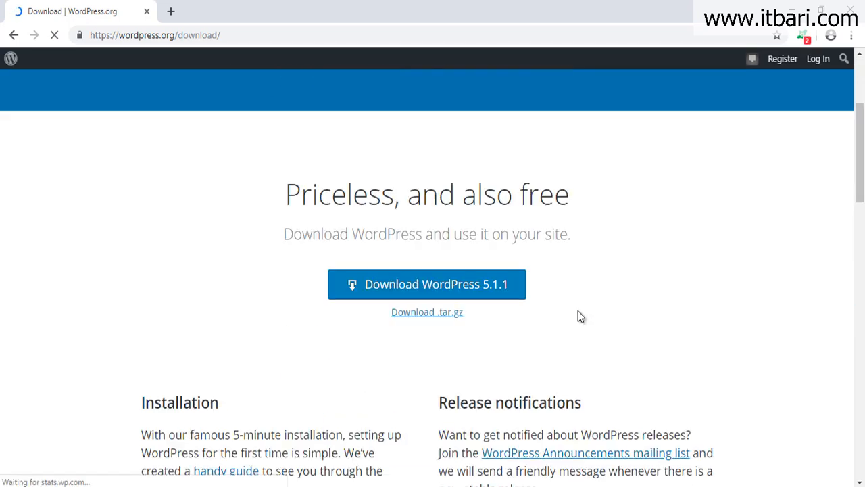
left_click_drag(310, 255, 561, 311)
key("Escape")
left_click(504, 291)
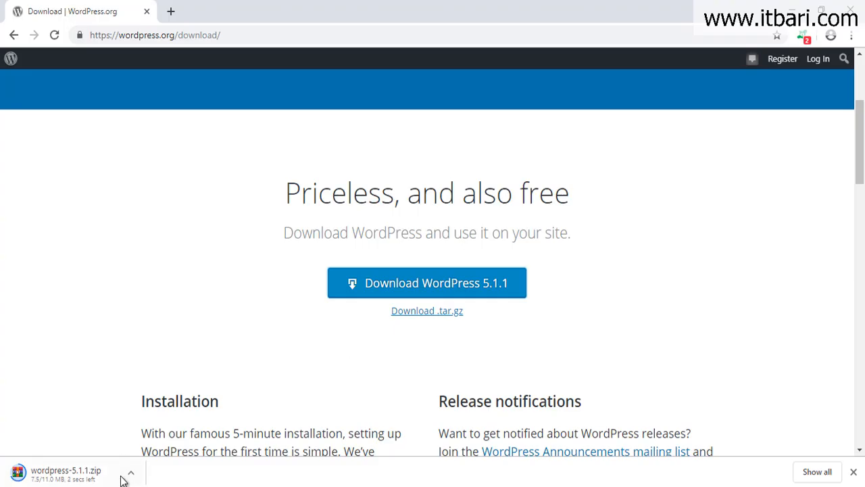
Extract wordpress-5.1.1.zip in Downloads with Extract Here and open the resulting wordpress folder.
key("alt+Tab")
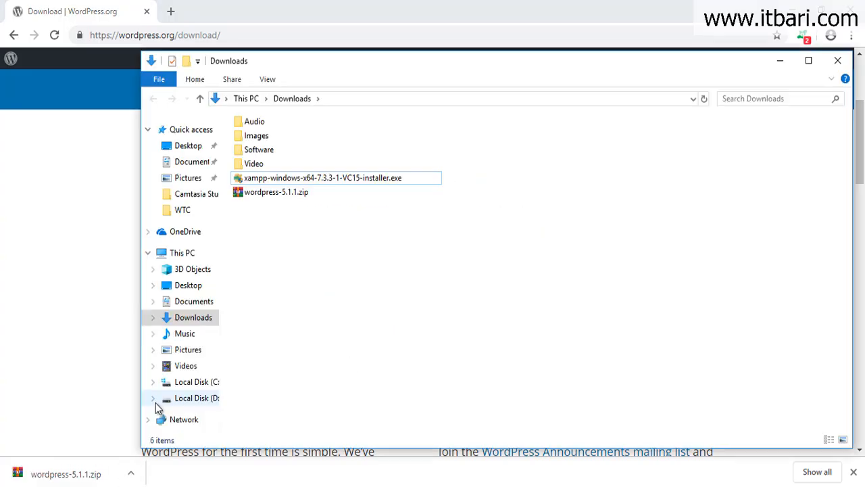
left_click(288, 199)
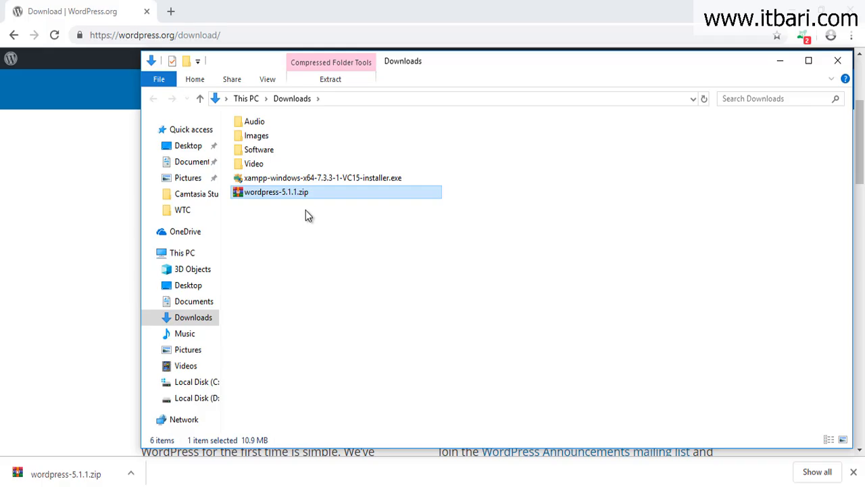
left_click(334, 233)
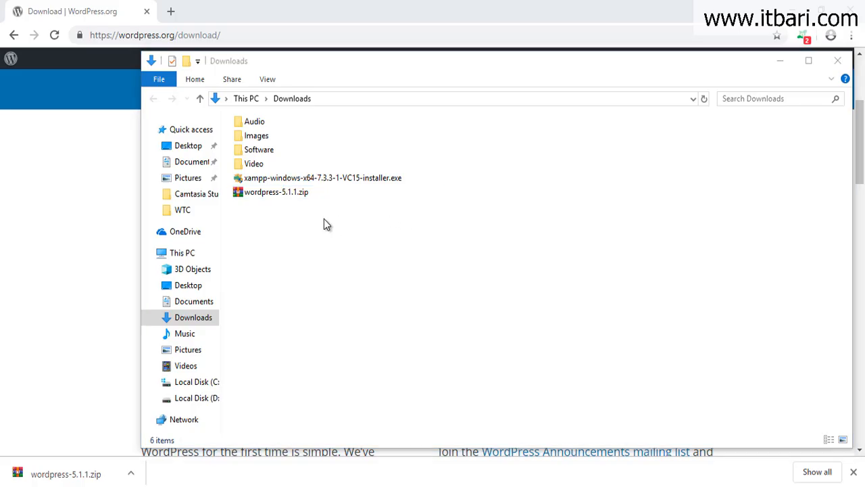
left_click(279, 194)
right_click(281, 196)
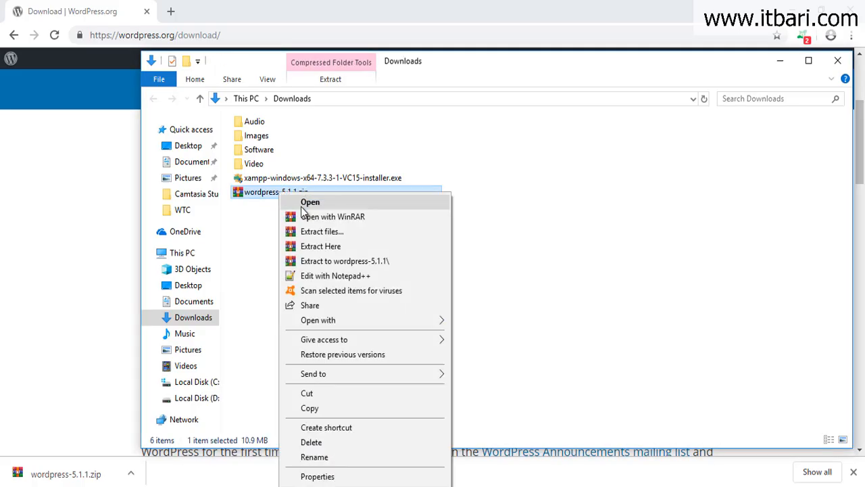
left_click(318, 247)
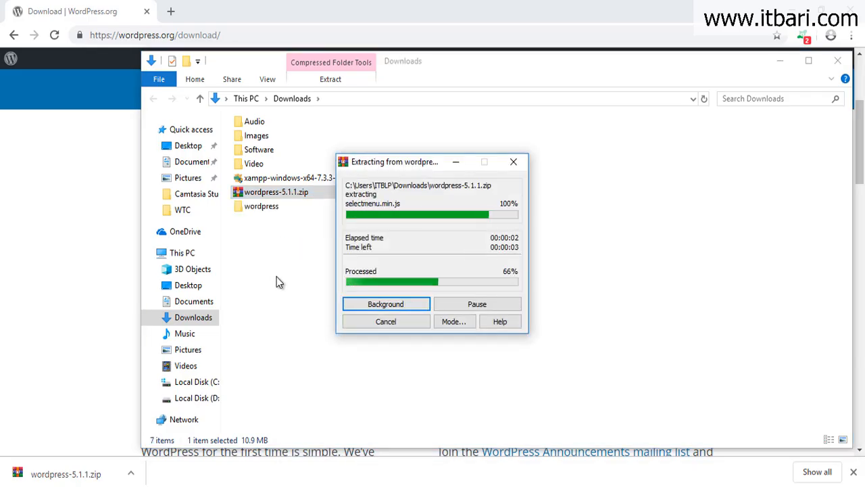
left_click(271, 209)
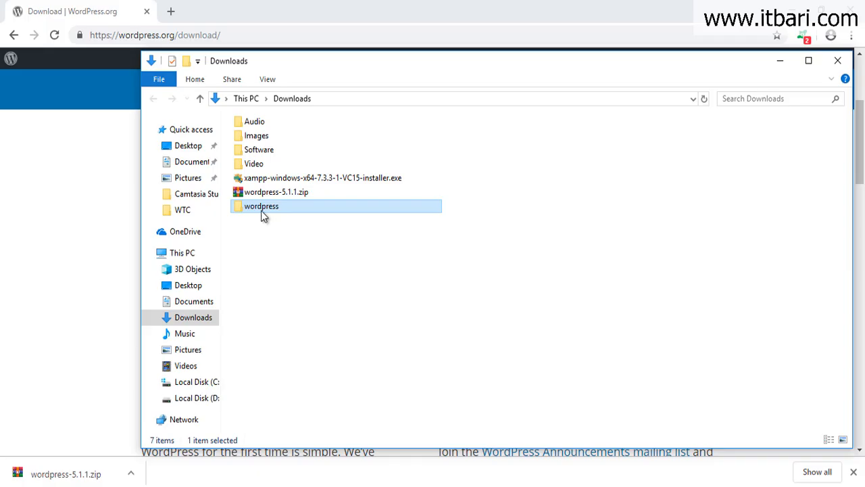
double_click(263, 211)
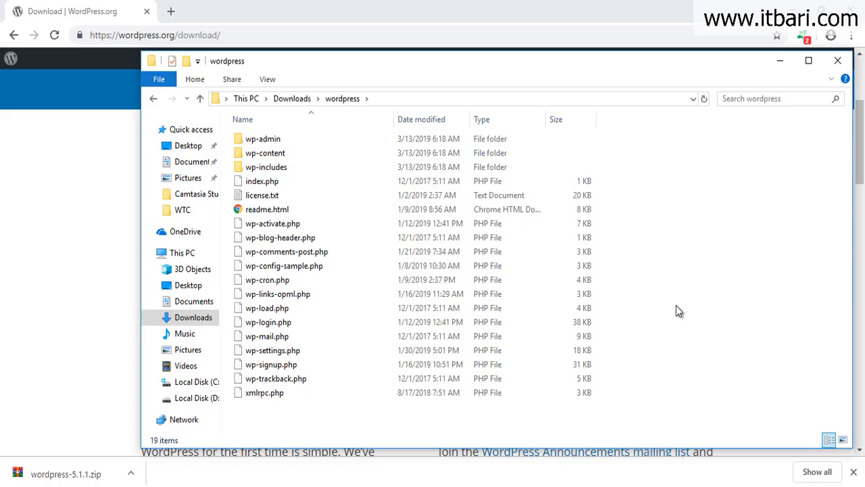
Launch XAMPP Control Panel, start Apache and MySQL, then close the panel.
key("super")
type("xamp")
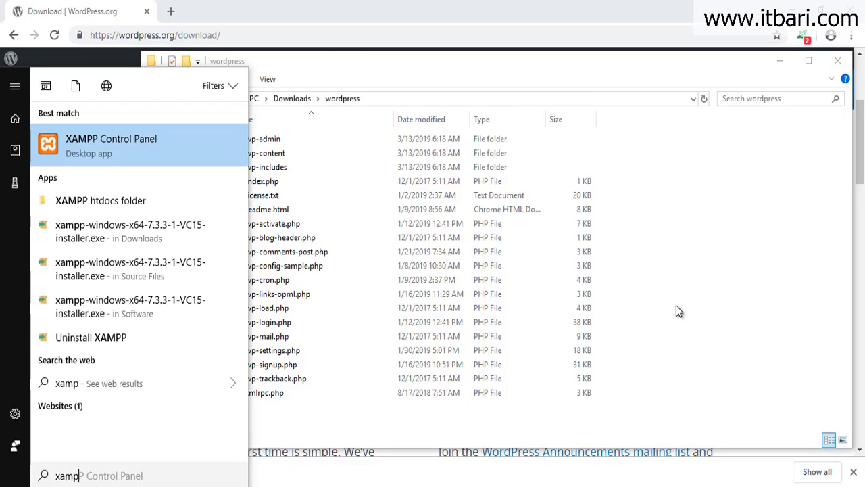
left_click(165, 147)
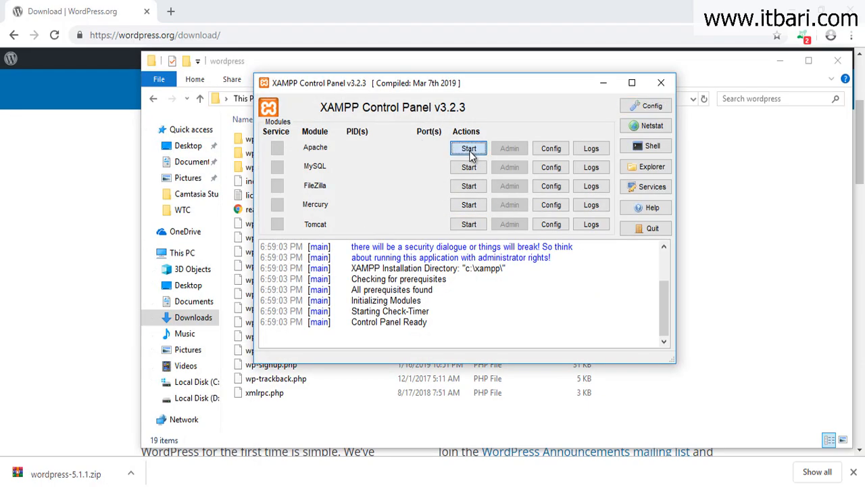
left_click(471, 154)
left_click(469, 167)
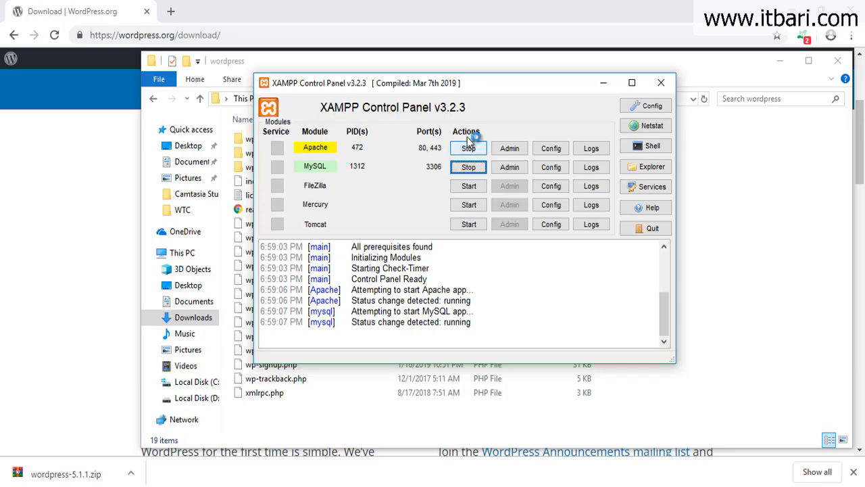
left_click(661, 83)
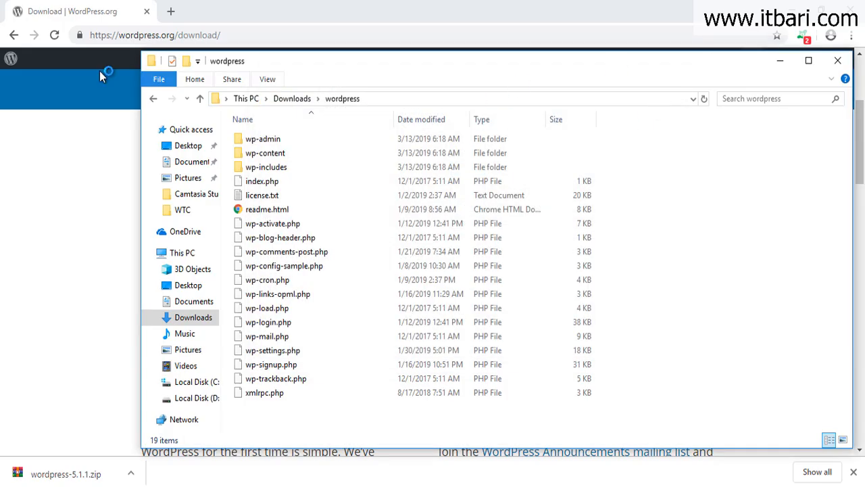
left_click(122, 72)
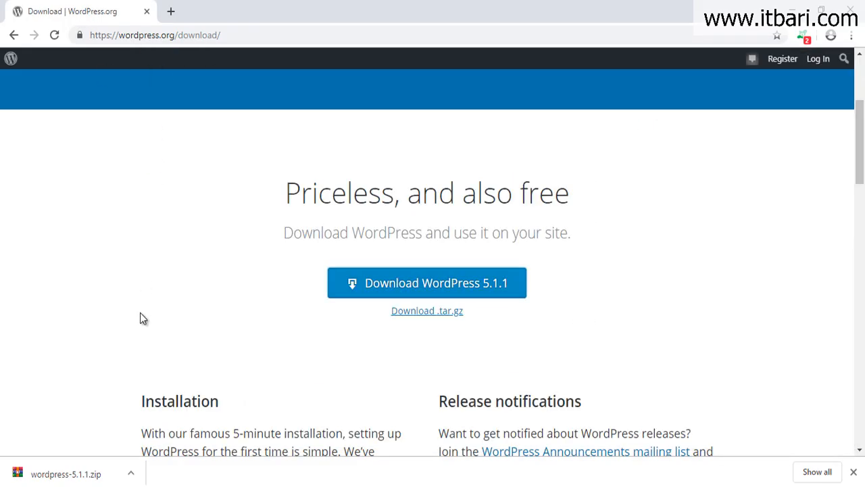
Browse This PC to Local Disk (C:) > xampp > htdocs.
left_click(81, 466)
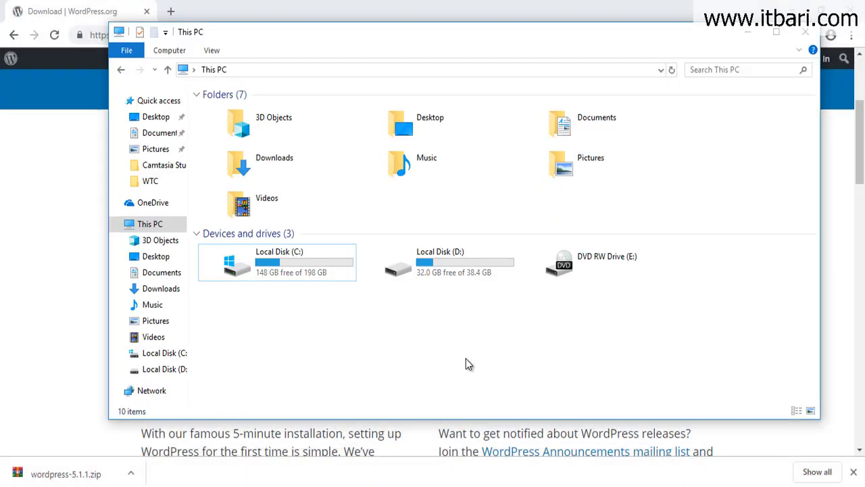
double_click(332, 276)
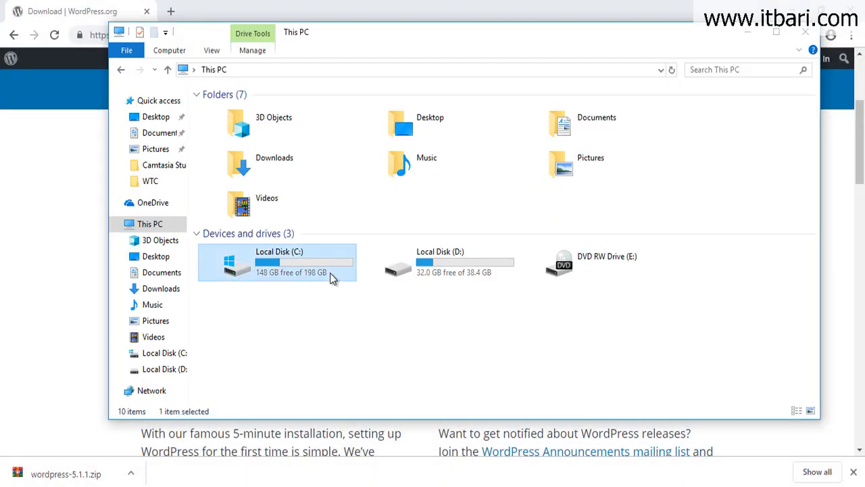
double_click(260, 279)
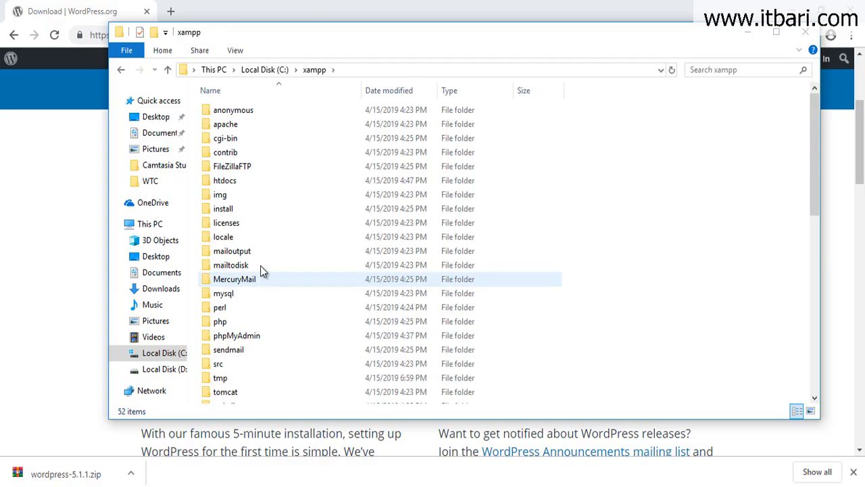
left_click(244, 181)
double_click(244, 181)
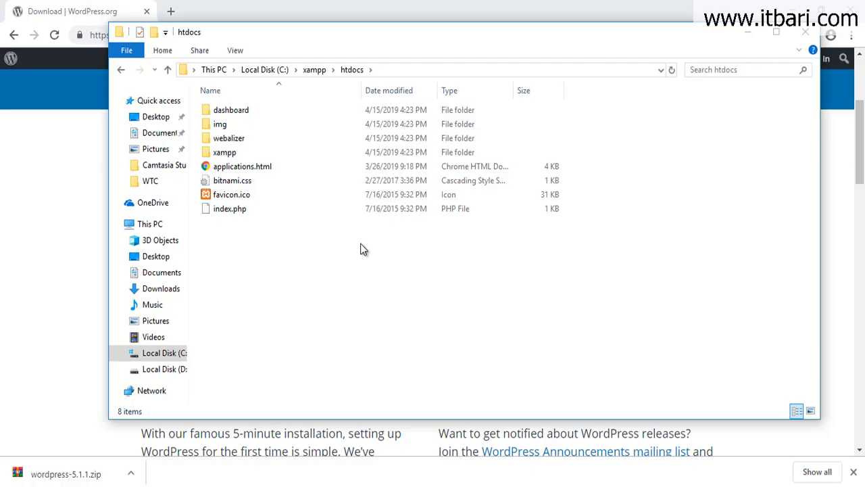
Create a new folder named project01 in htdocs and open it.
left_click(154, 33)
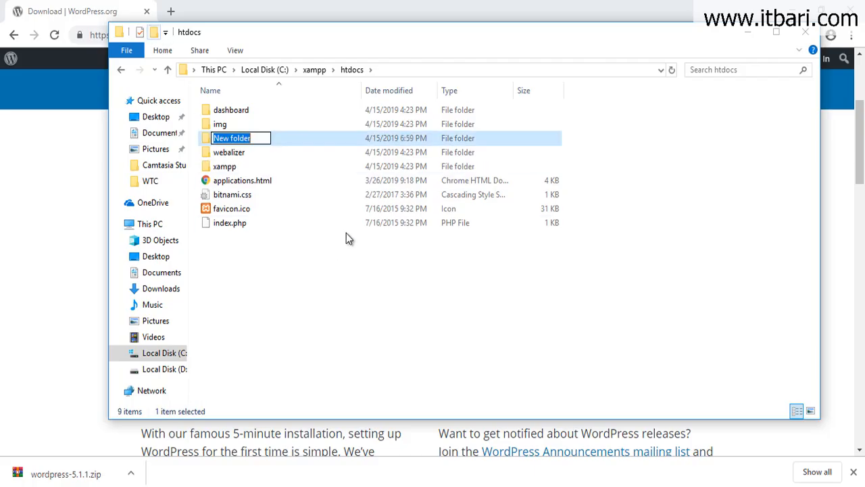
type("project01")
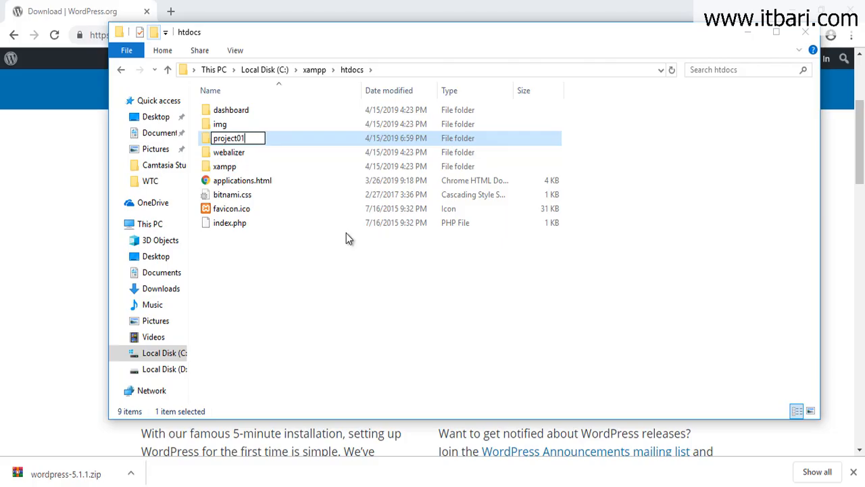
key("Return")
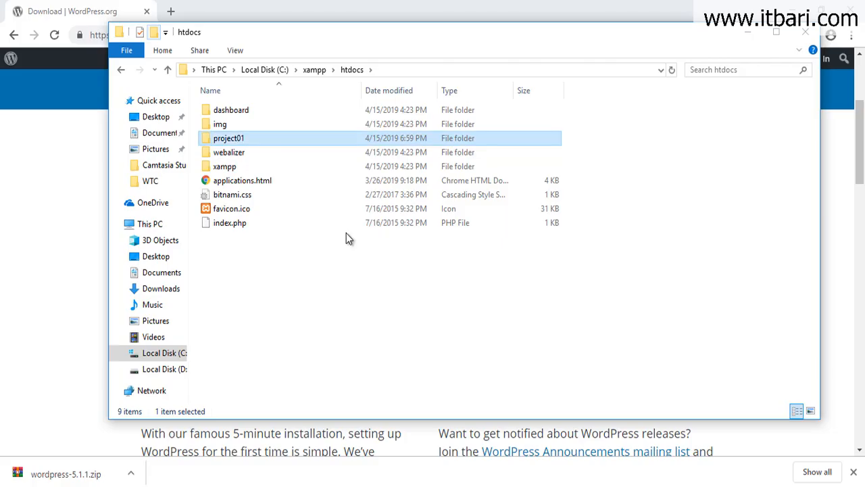
key("Return")
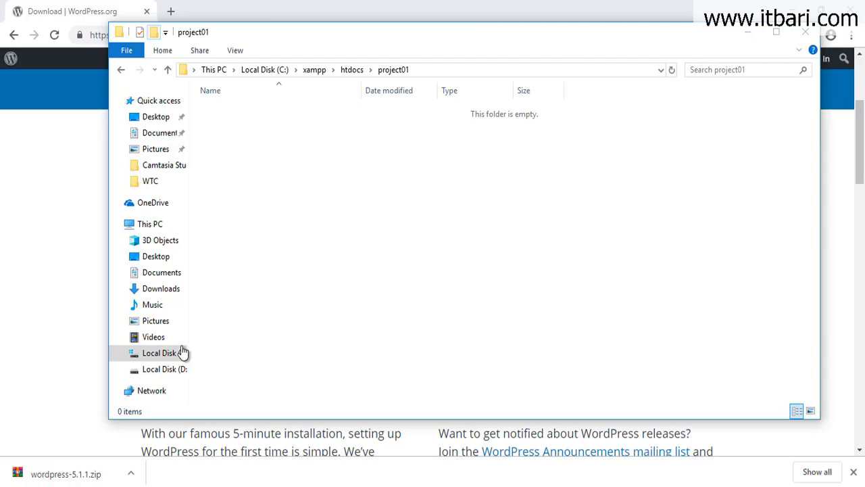
Copy all 19 extracted WordPress files from the Downloads\wordpress folder.
left_click(196, 461)
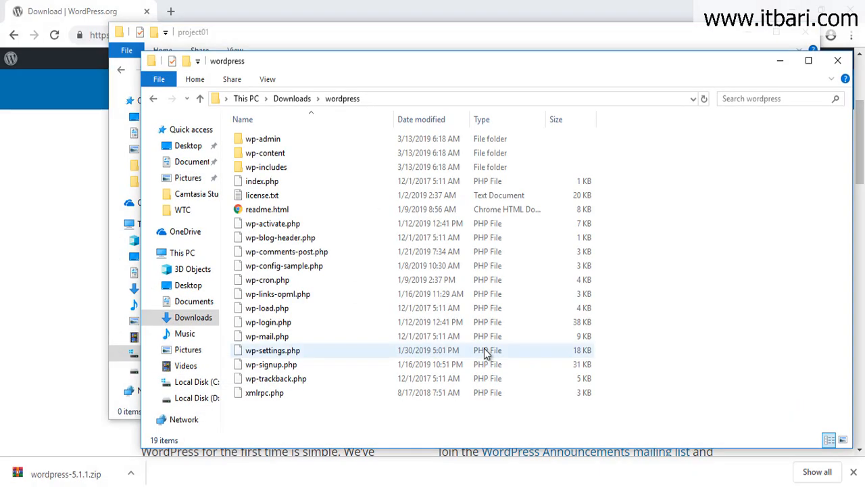
left_click_drag(276, 414, 272, 141)
right_click(272, 140)
left_click(317, 298)
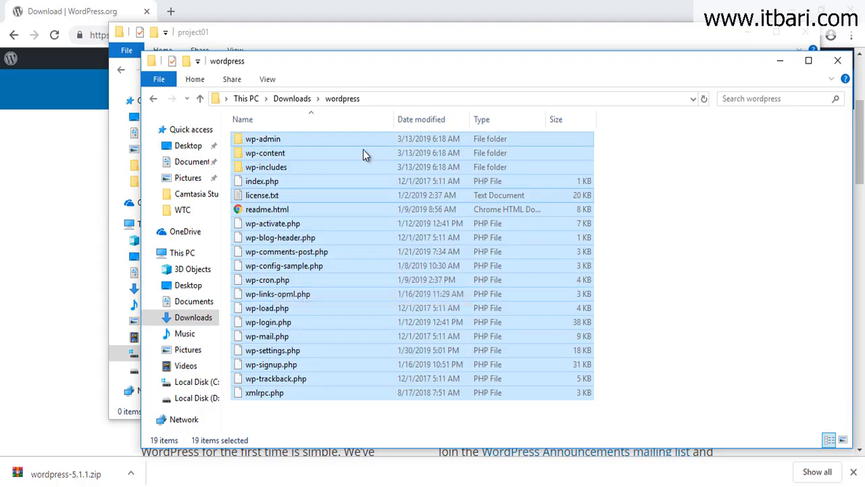
left_click(301, 102)
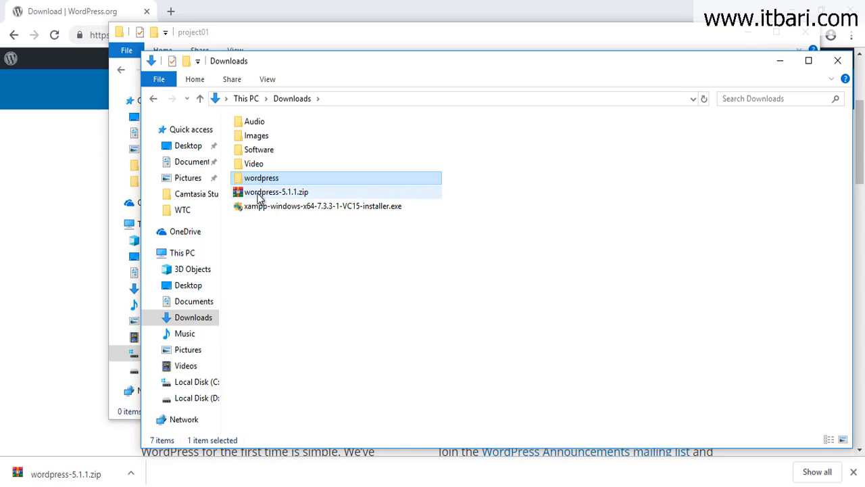
double_click(252, 180)
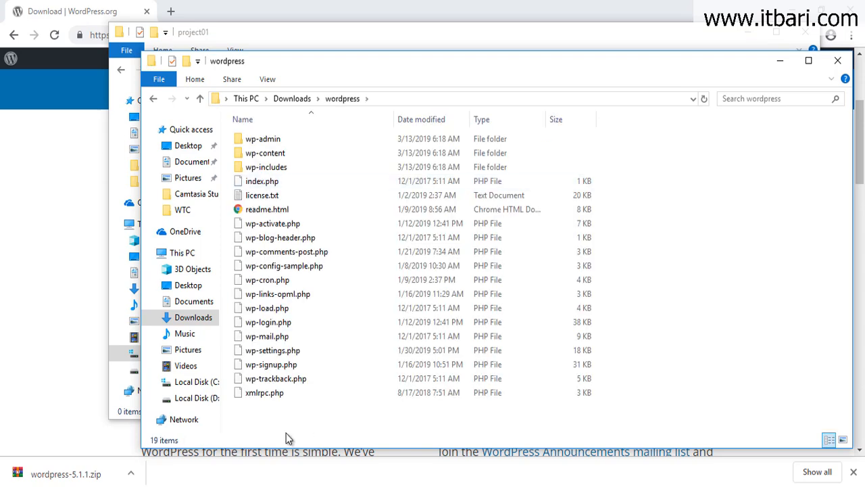
Paste the WordPress files into htdocs\project01 and verify all 19 items are there.
left_click(295, 42)
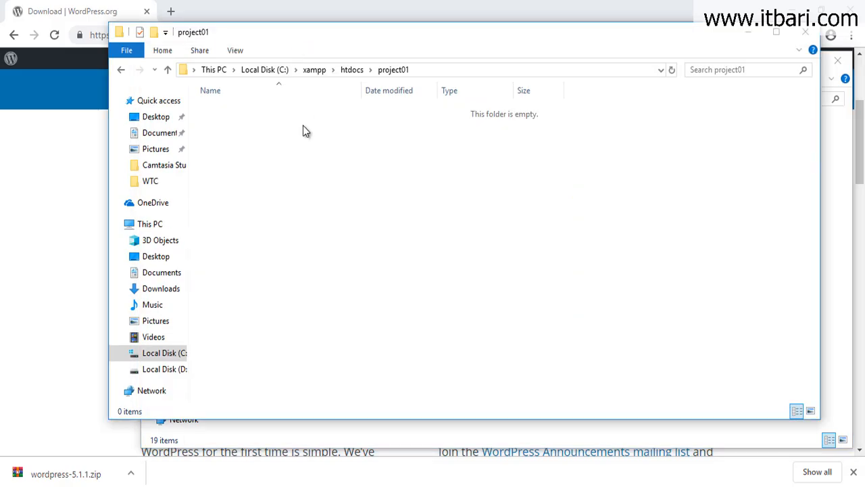
right_click(303, 130)
left_click(336, 223)
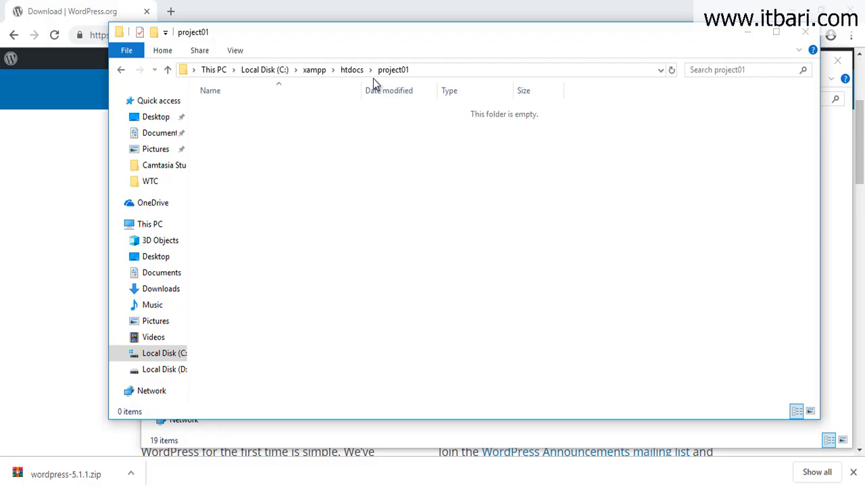
left_click(346, 69)
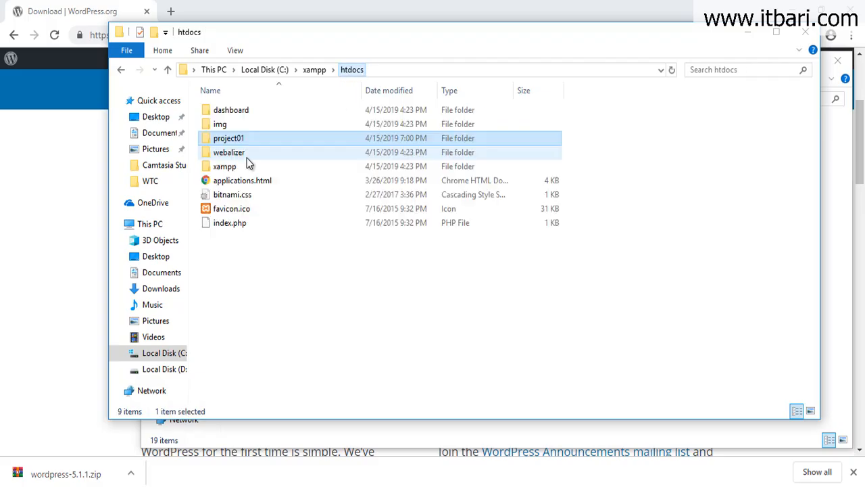
double_click(229, 139)
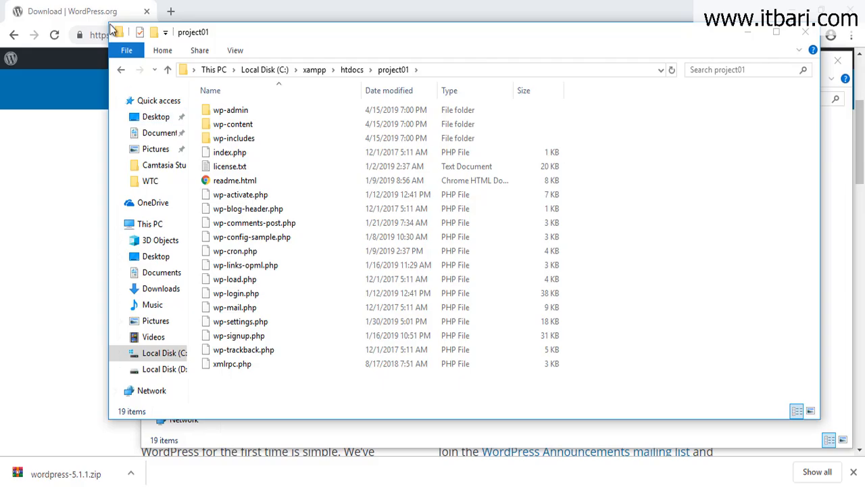
left_click(393, 73)
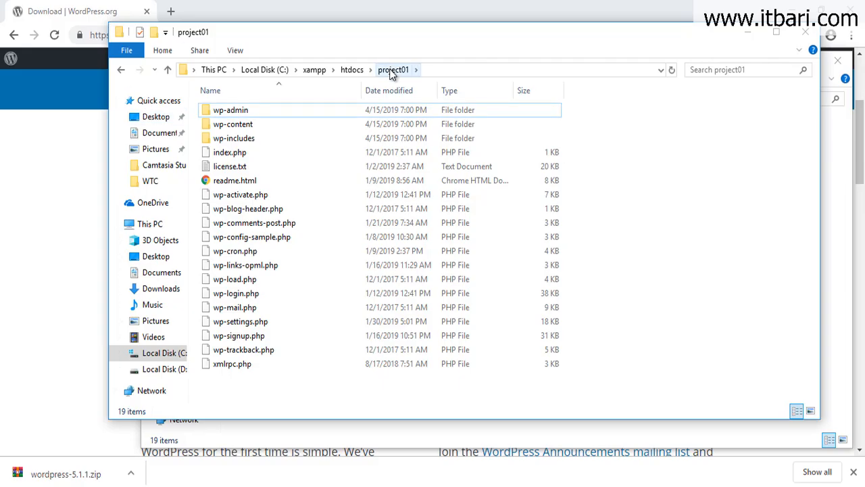
left_click(121, 15)
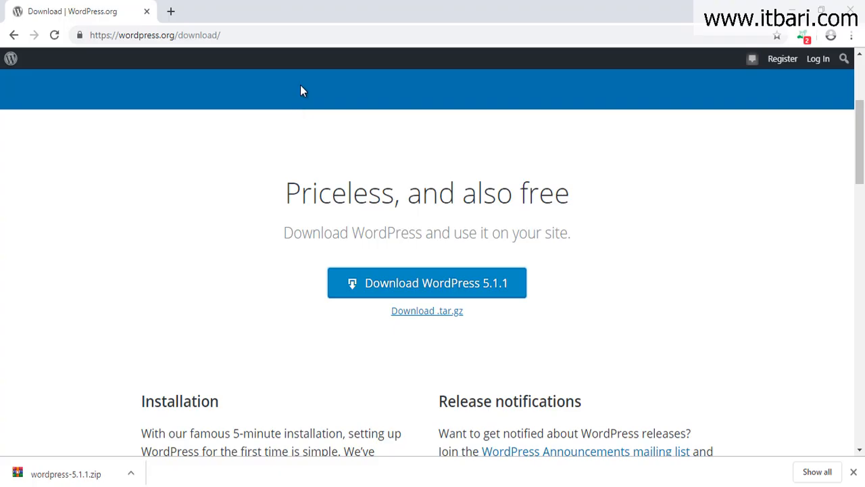
Go to localhost/phpmyadmin in Chrome to load the local phpMyAdmin home page.
left_click(310, 40)
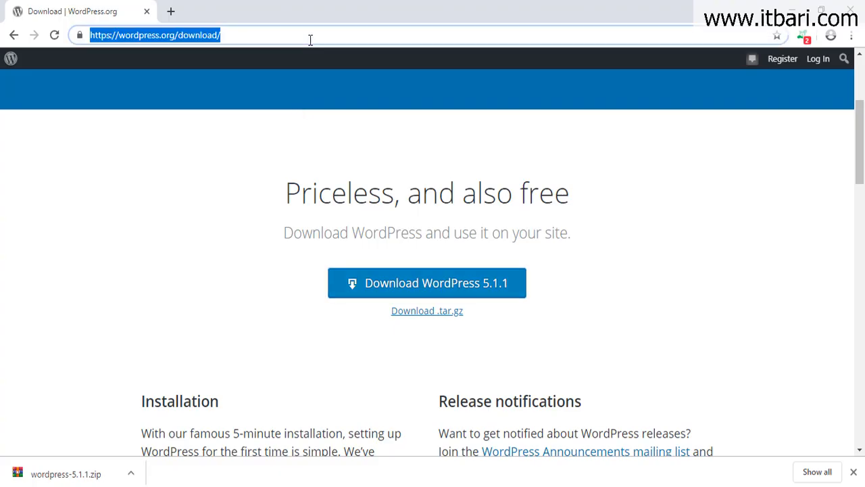
type("localhost")
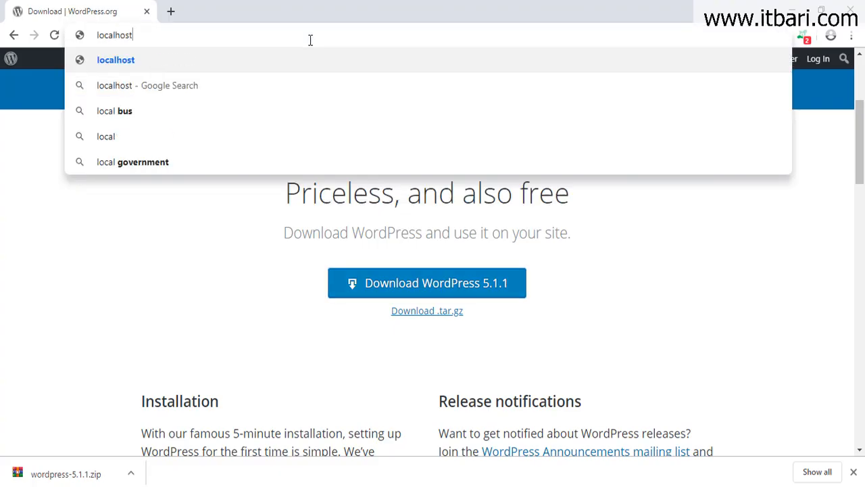
type("/phpmyadmin")
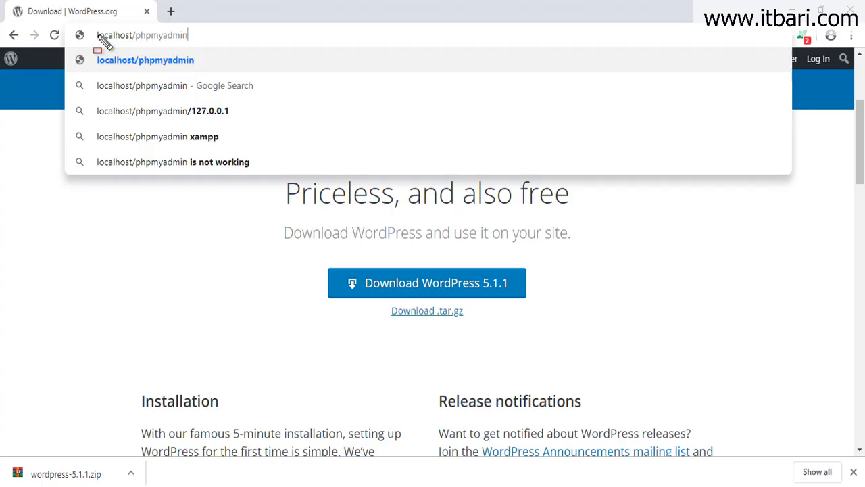
left_click_drag(84, 25, 207, 46)
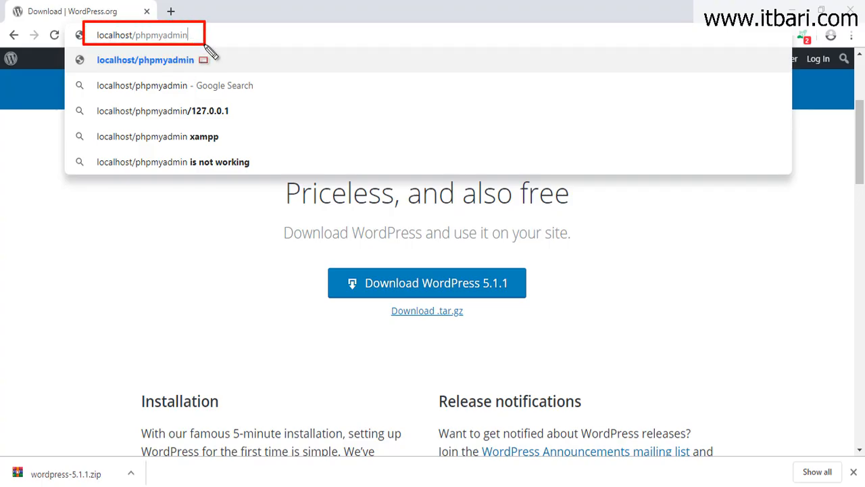
key("Escape")
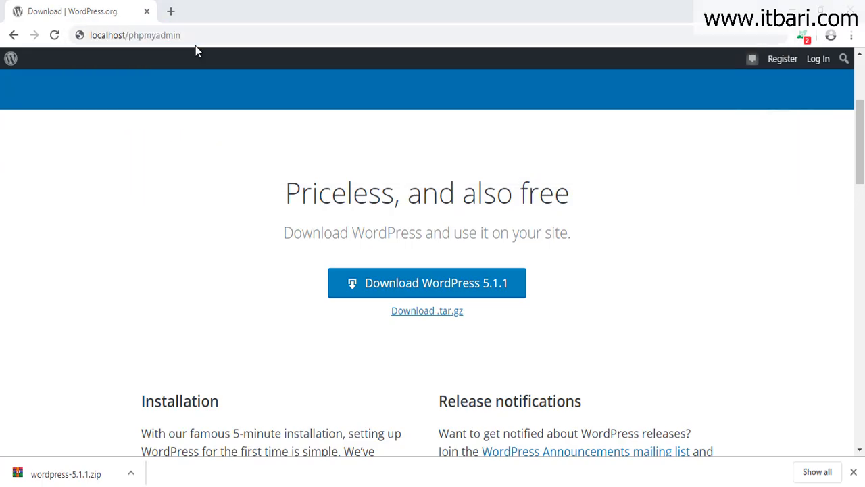
left_click(202, 36)
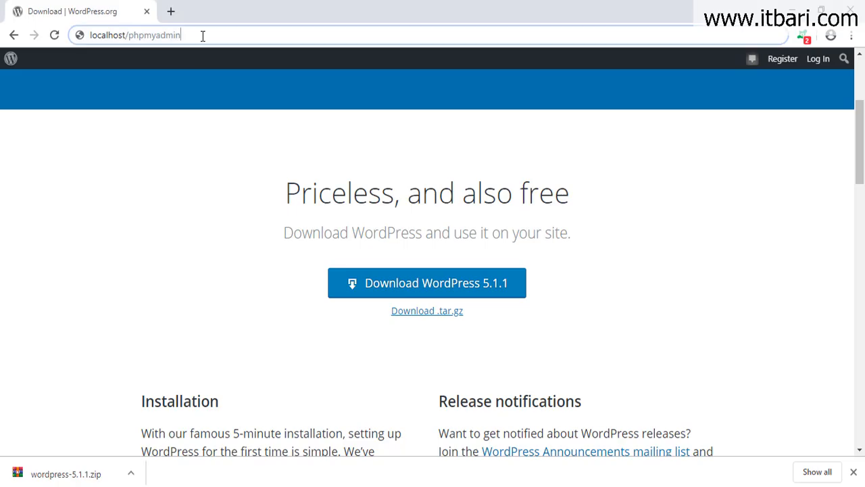
key("Return")
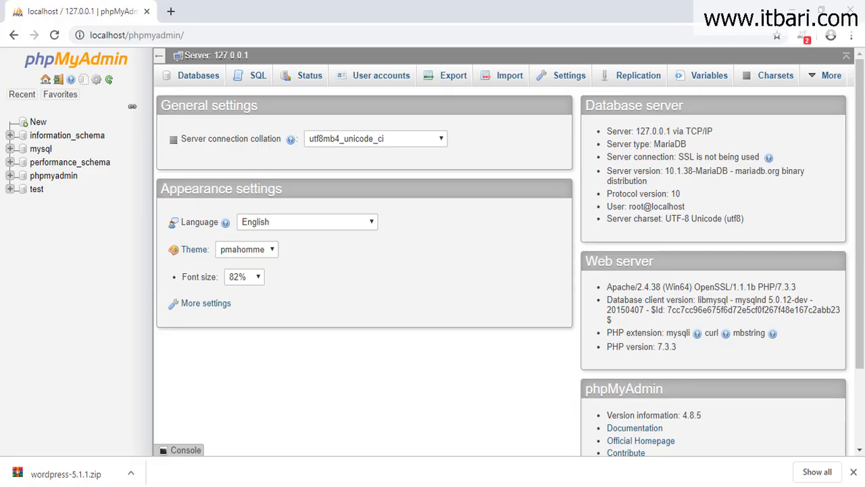
On the Databases tab, enter project01 as the new database name.
left_click(211, 79)
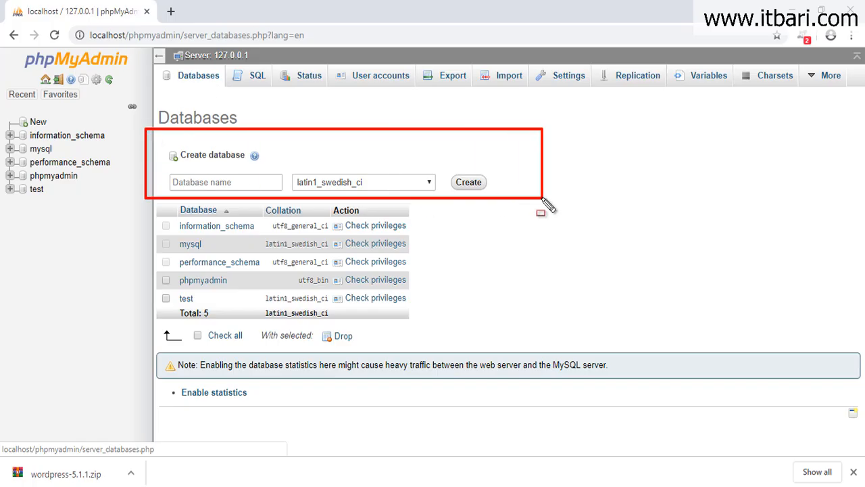
left_click(265, 182)
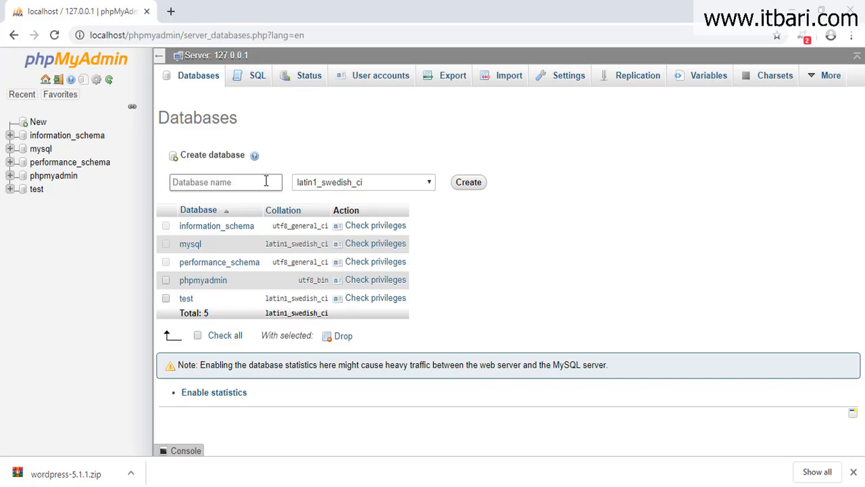
left_click(624, 324)
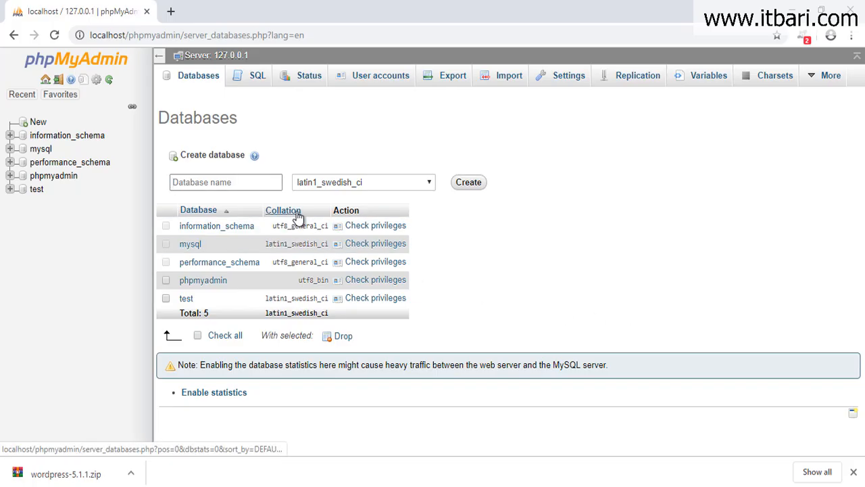
type("project01")
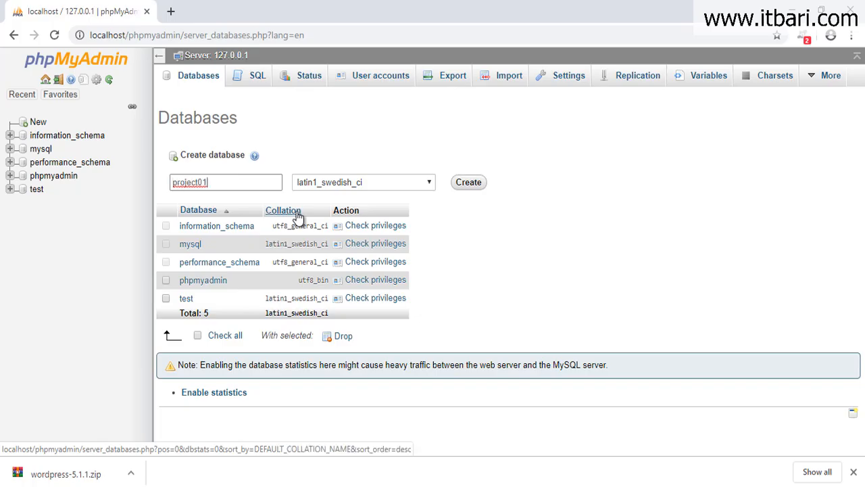
double_click(215, 183)
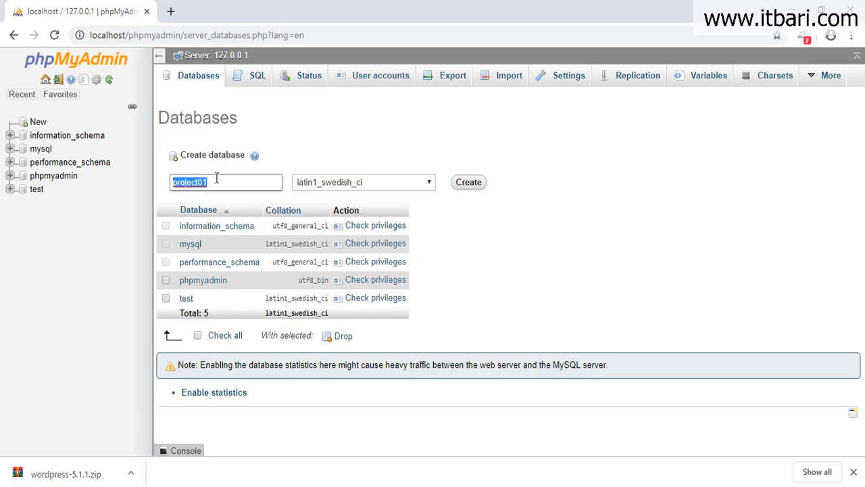
left_click(192, 183)
left_click_drag(202, 182, 210, 183)
left_click(217, 183)
double_click(193, 181)
left_click(239, 213)
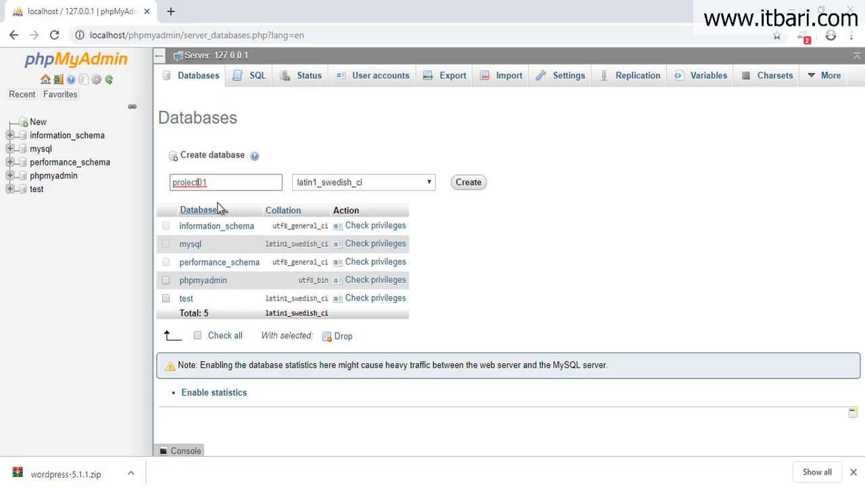
double_click(210, 185)
left_click(516, 219)
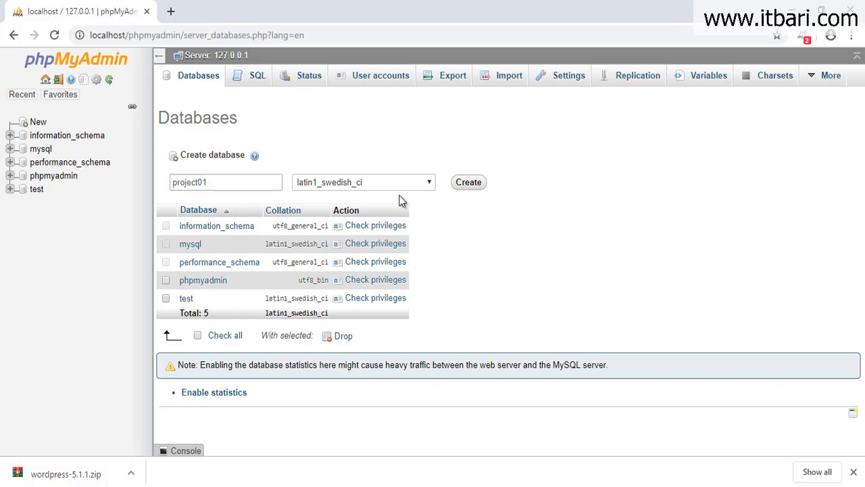
Choose utf8mb4_unicode_ci as the collation for the new database.
left_click(421, 188)
scroll(389, 342, "down", 20)
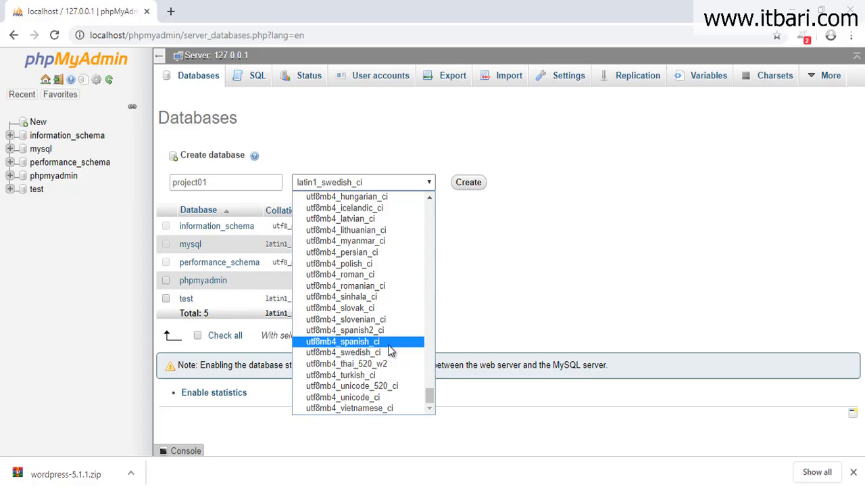
scroll(387, 400, "up", 4)
scroll(387, 400, "down", 4)
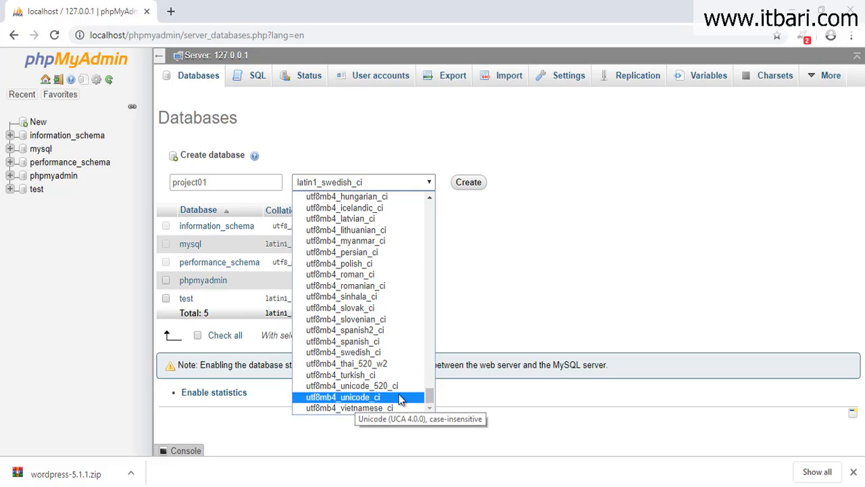
left_click(386, 398)
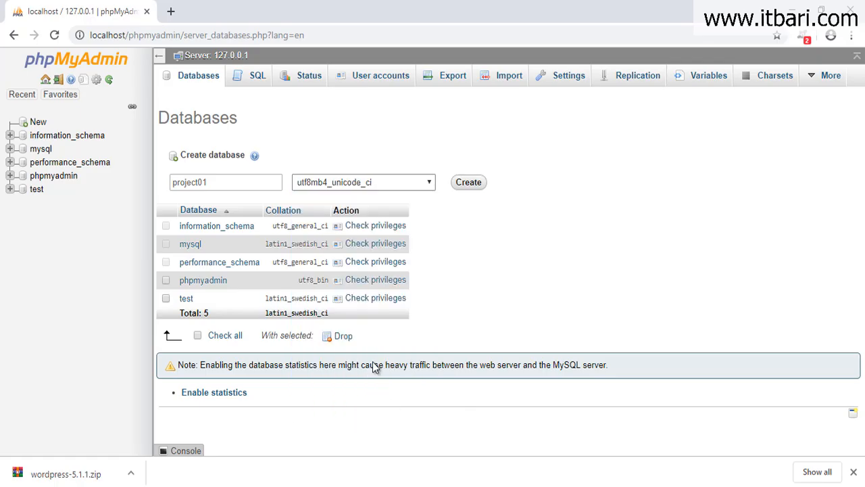
left_click(416, 188)
scroll(399, 283, "up", 10)
scroll(395, 298, "down", 10)
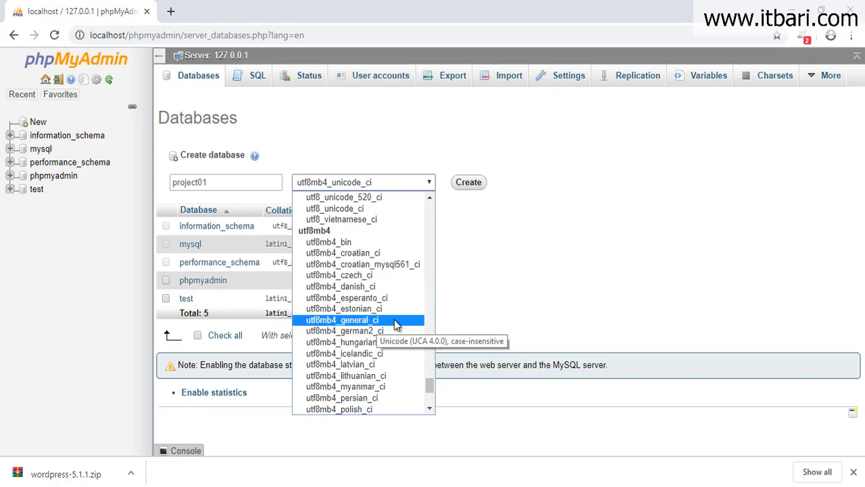
left_click(494, 280)
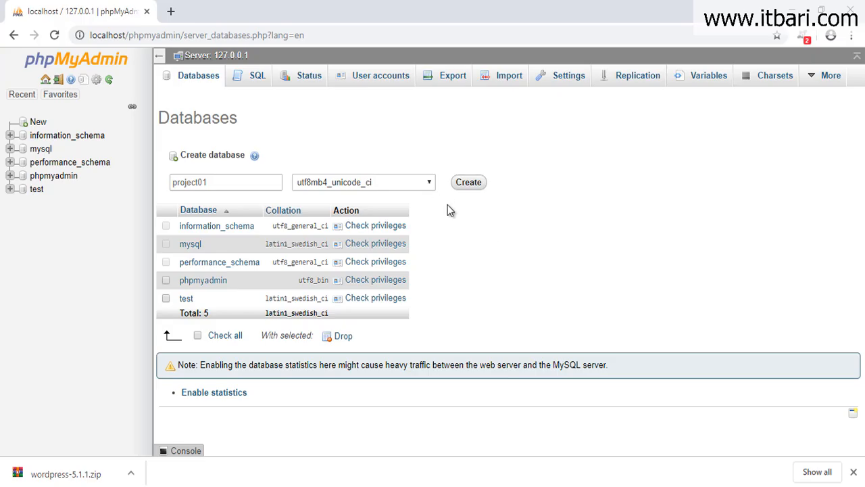
Create the empty project01 database, then open a new Chrome tab.
left_click(468, 183)
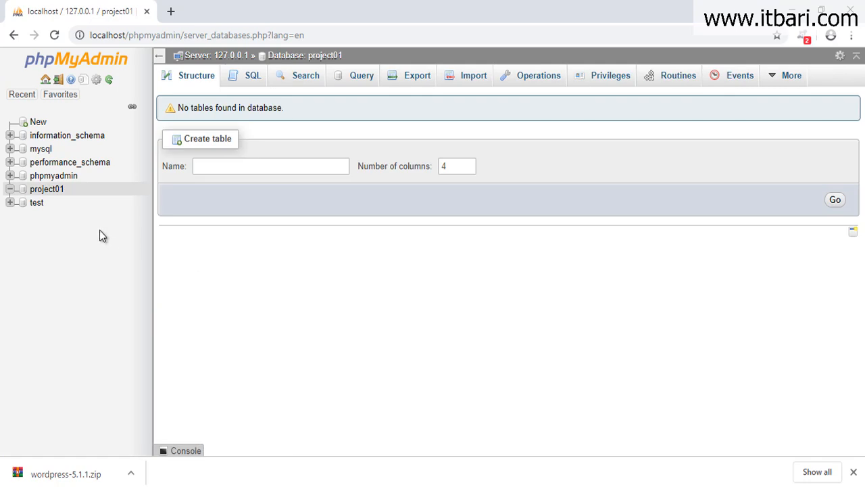
left_click_drag(3, 177, 70, 200)
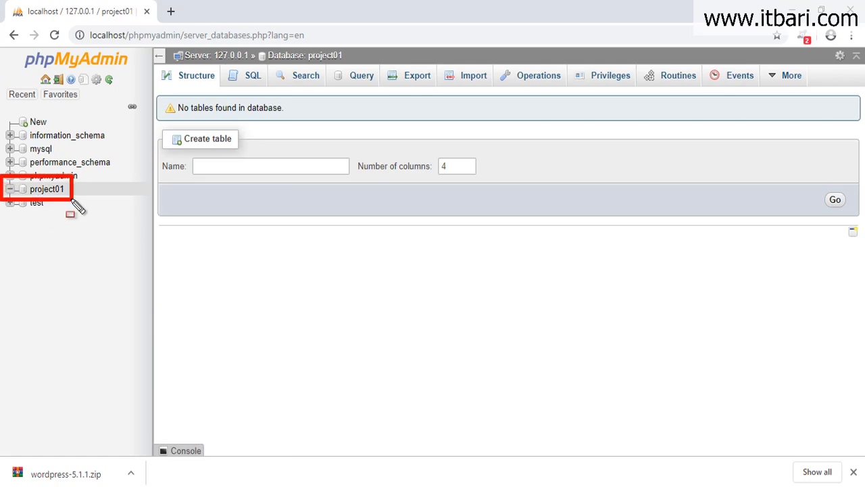
mouse_move(151, 86)
left_mouse_down()
mouse_move(244, 123)
mouse_move(320, 123)
left_mouse_up()
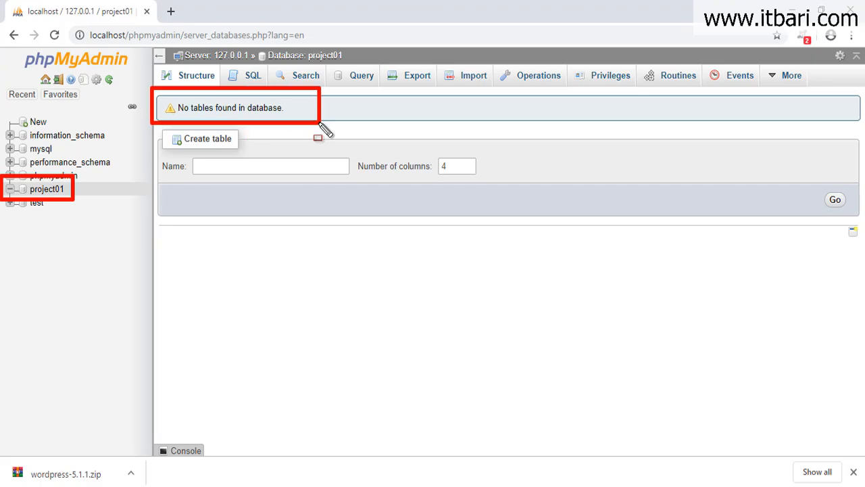
key("Escape")
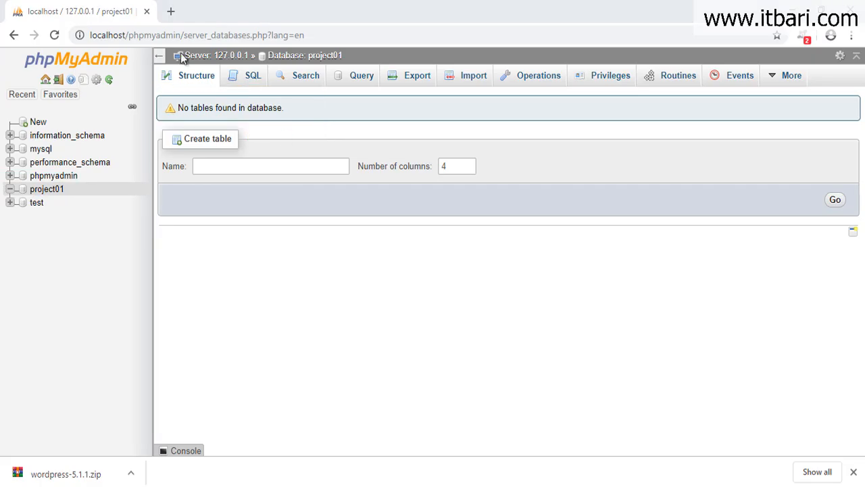
key("ctrl+t")
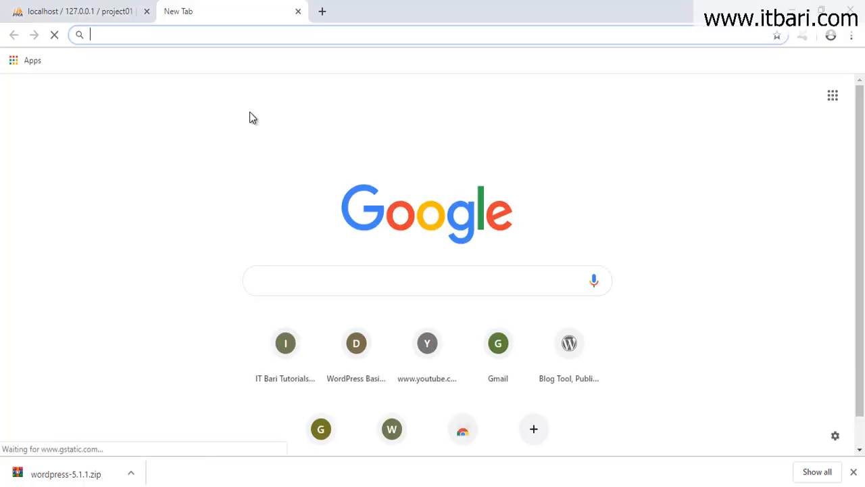
Enter localhost/project01 in the new tab and compare it with the project01 folder in htdocs.
type("l")
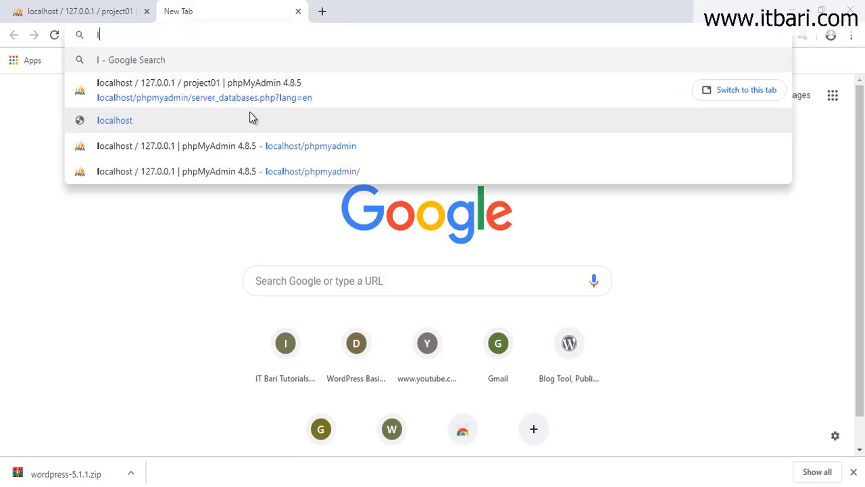
type("ocalhost/")
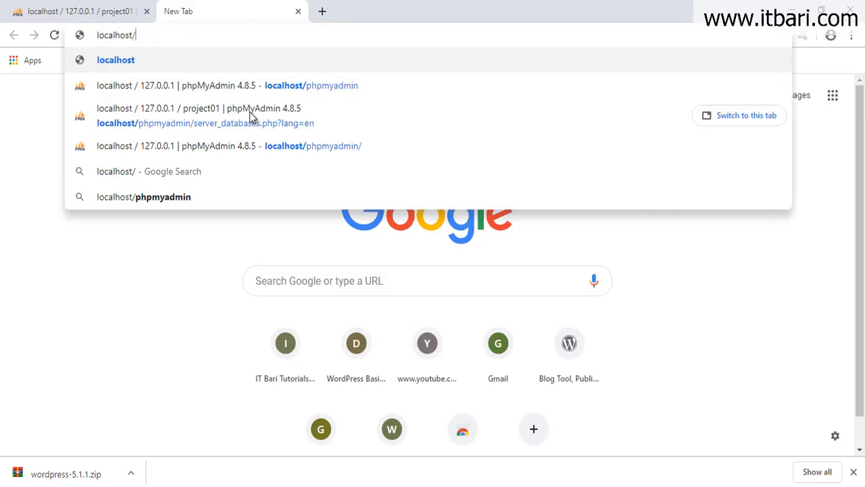
type("project01")
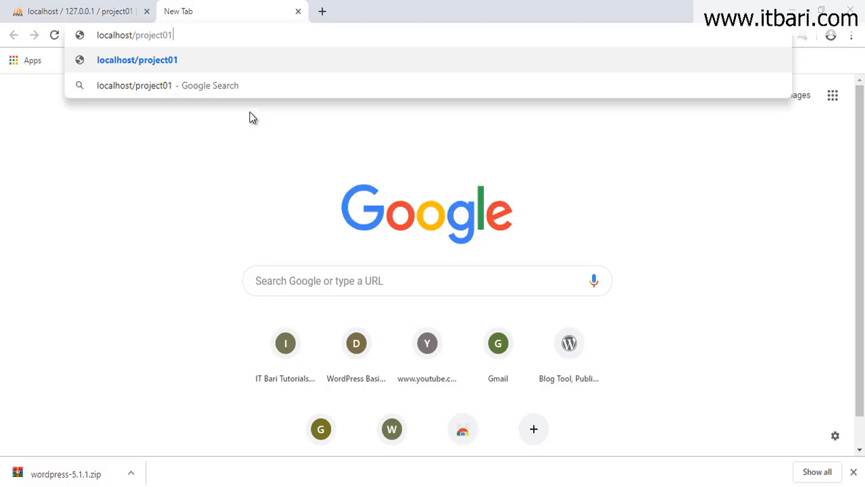
left_click(108, 486)
left_click(78, 453)
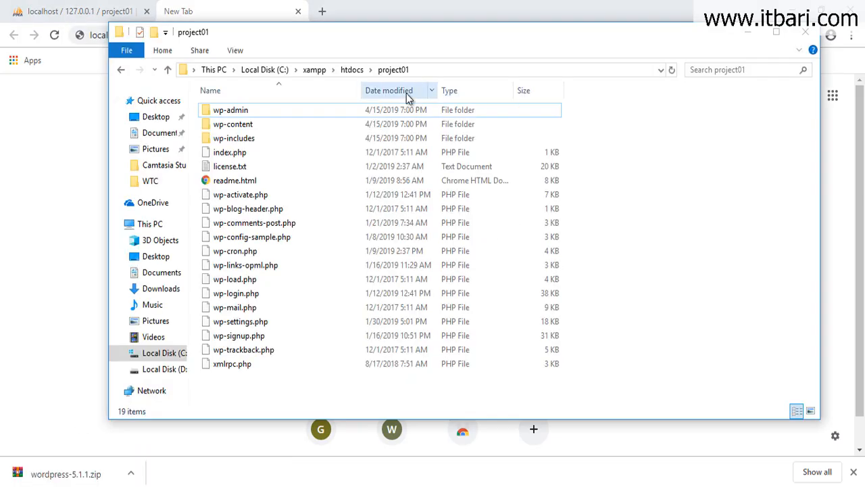
left_click(273, 14)
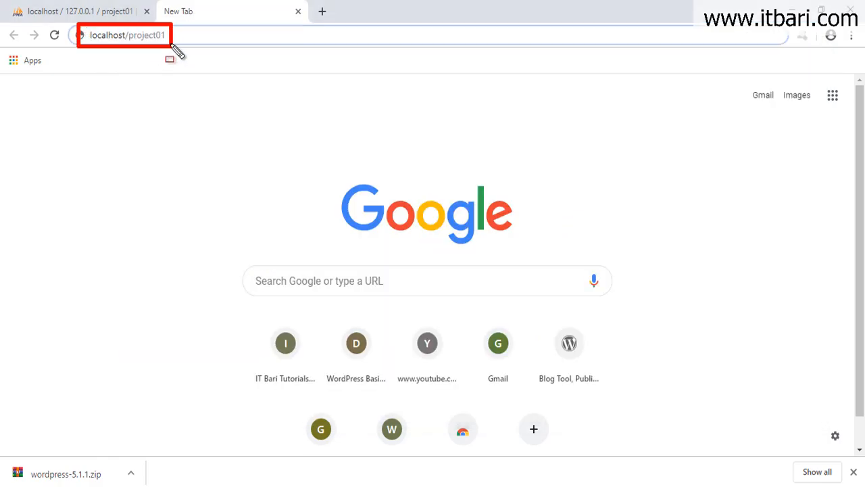
left_click_drag(174, 38, 181, 38)
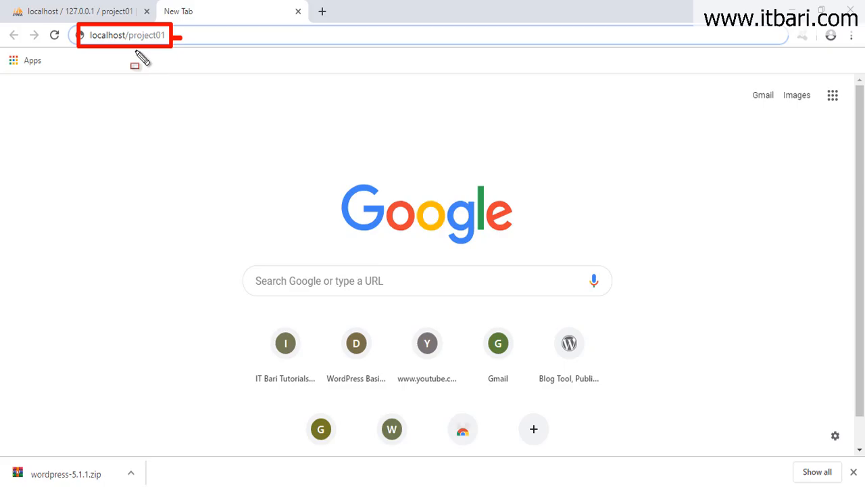
left_click_drag(138, 48, 138, 66)
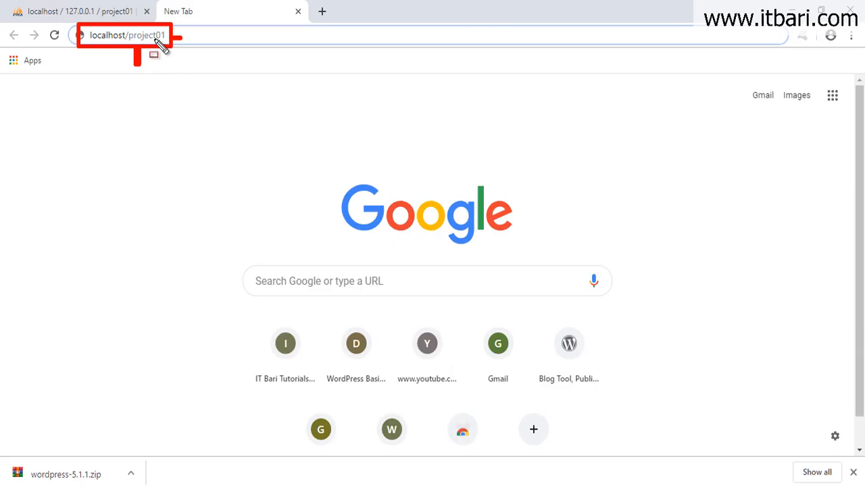
left_click_drag(172, 31, 171, 4)
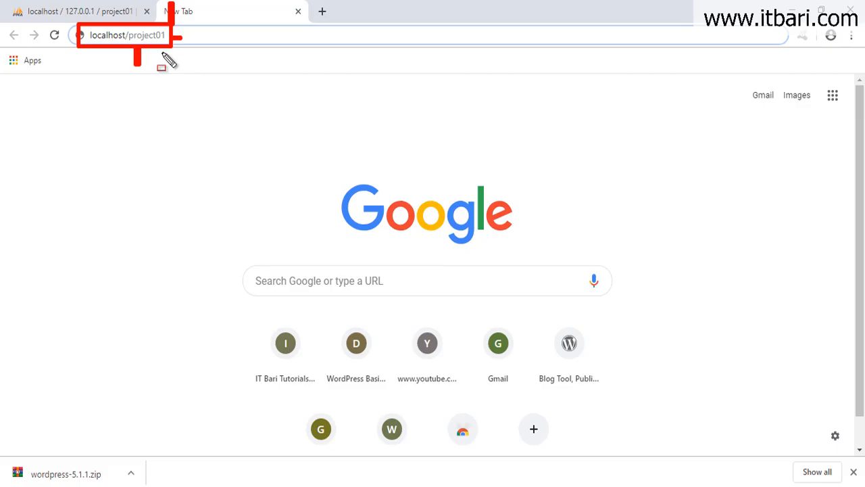
key("Escape")
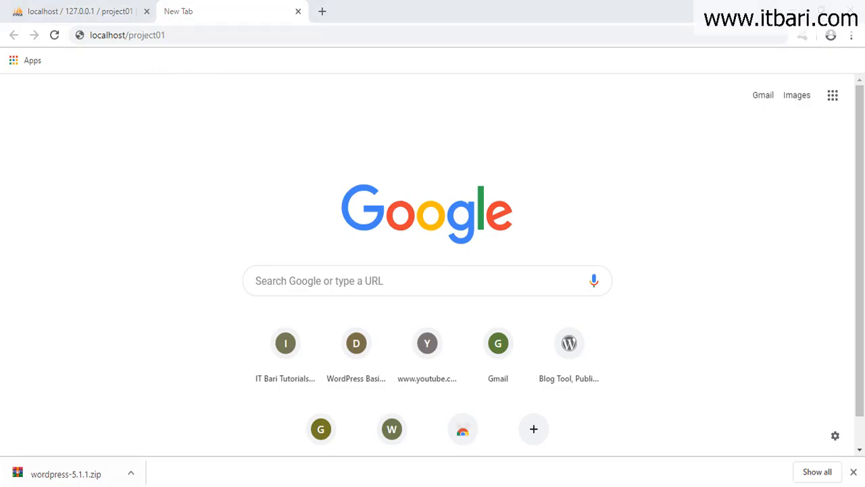
left_click(83, 470)
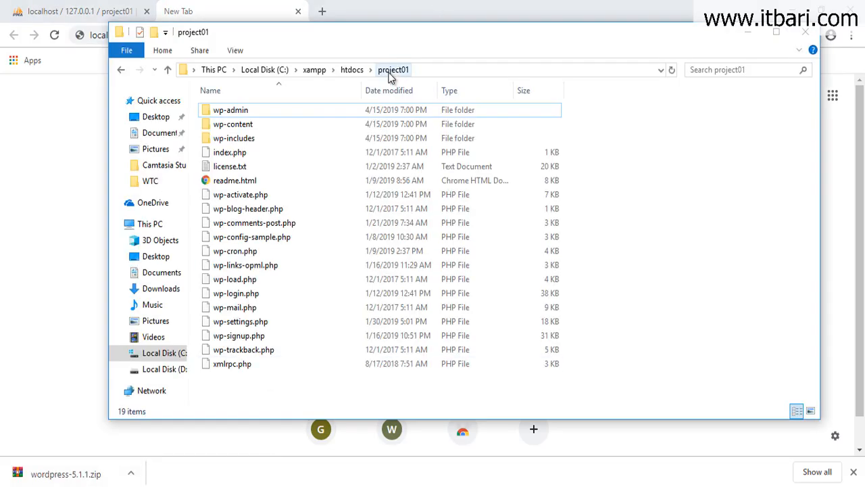
left_click(289, 7)
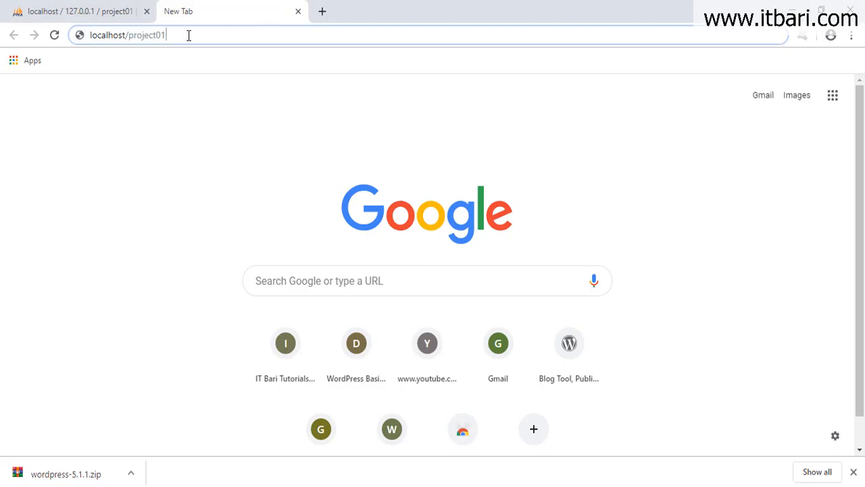
Load localhost/project01 and continue WordPress setup with English (United States) as the language.
key("Return")
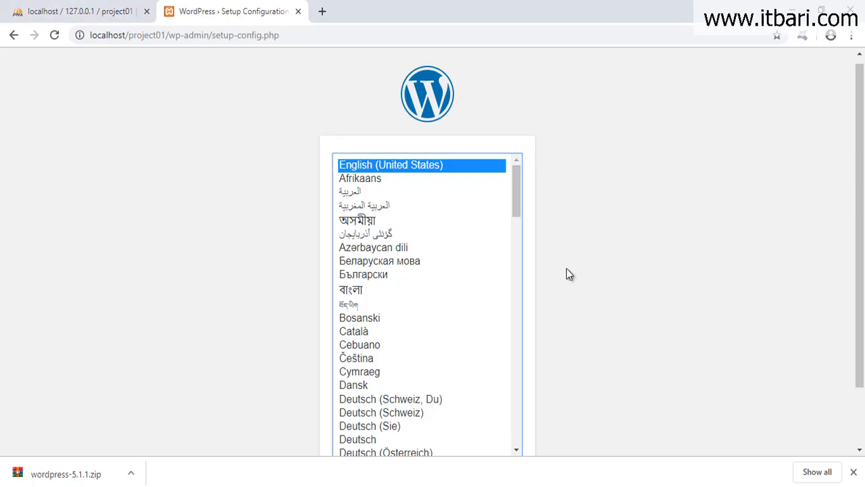
scroll(615, 290, "down", 1)
scroll(624, 293, "down", 1)
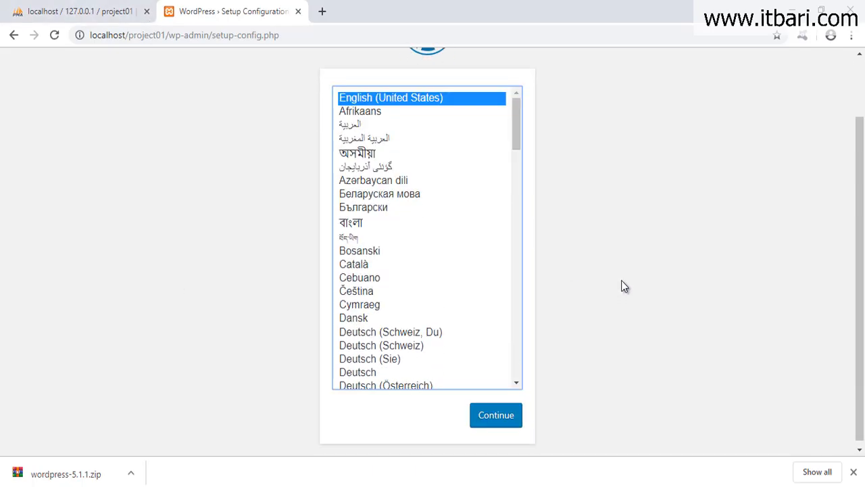
scroll(620, 286, "up", 2)
scroll(600, 280, "down", 2)
scroll(575, 273, "up", 2)
scroll(576, 273, "down", 2)
left_click(520, 422)
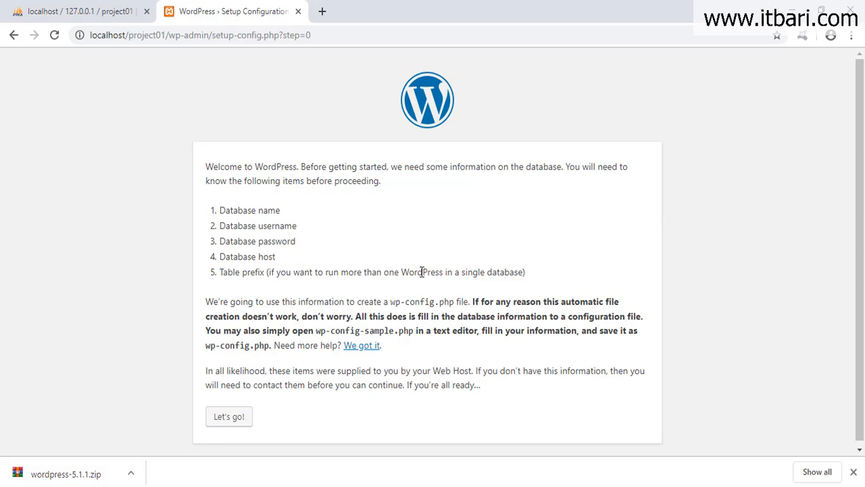
Enter database name project01, username root and an empty password.
left_click(229, 417)
left_click(854, 471)
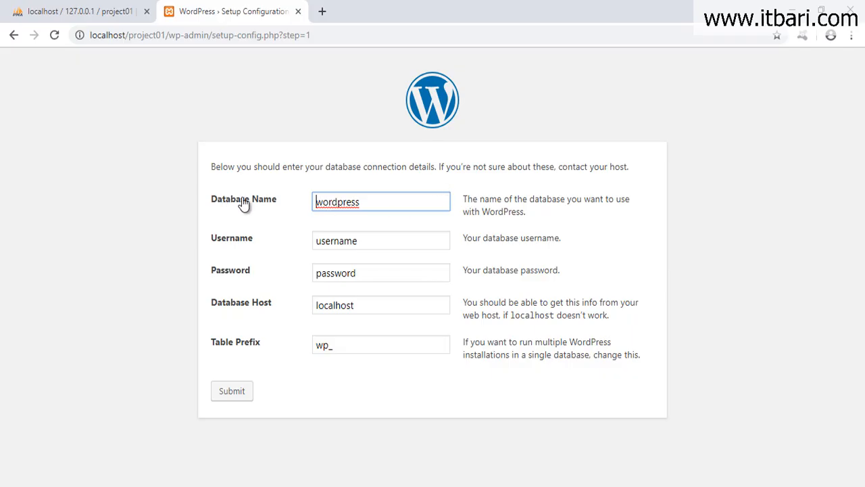
left_click_drag(365, 204, 305, 202)
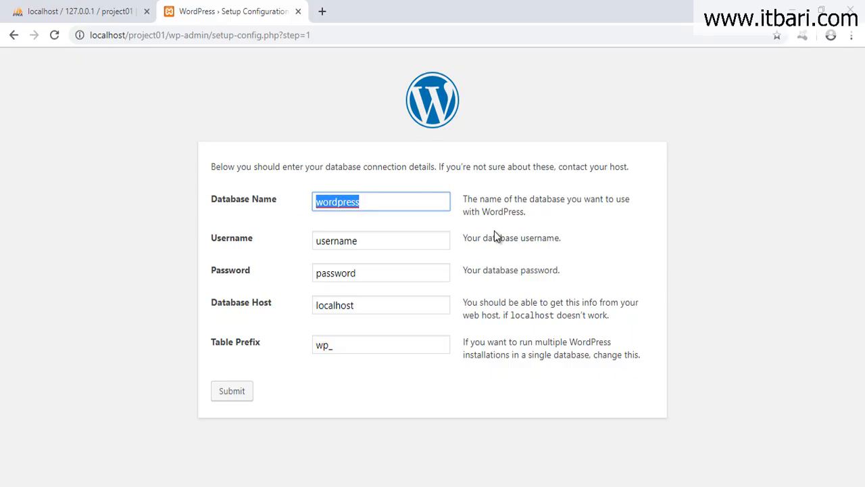
type("project01")
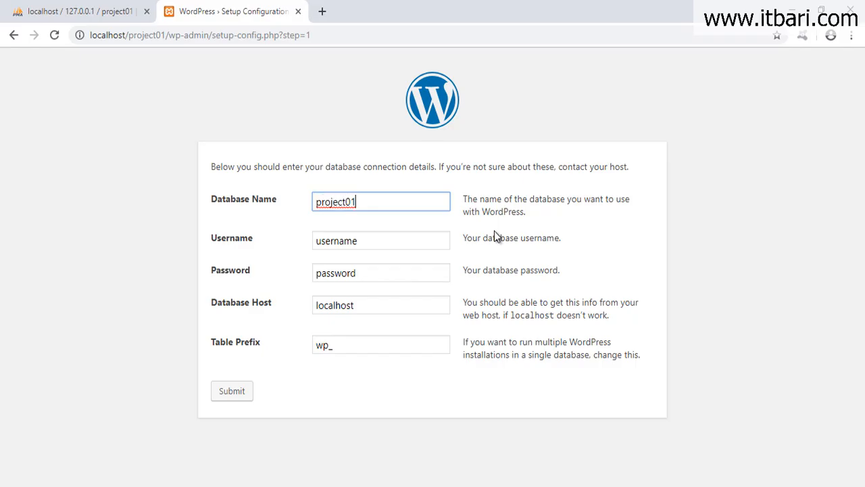
mouse_move(296, 228)
left_mouse_down()
mouse_move(329, 247)
mouse_move(388, 260)
left_mouse_up()
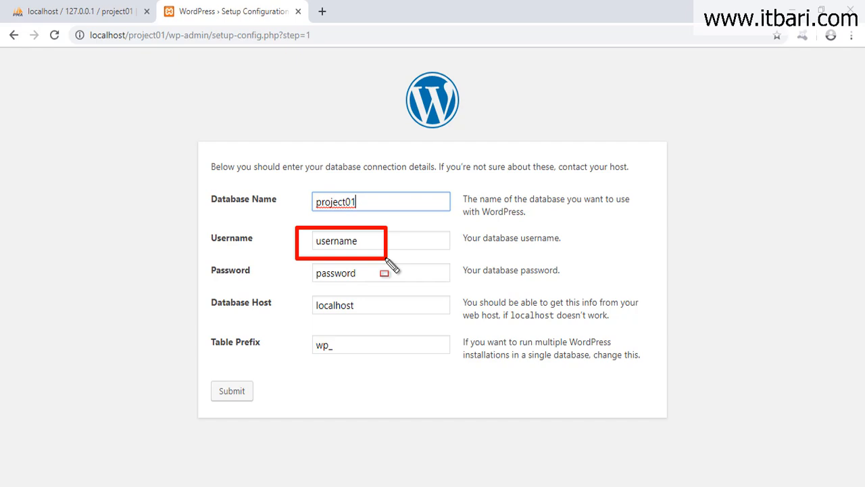
left_click(372, 249)
key("ctrl+a")
type("root")
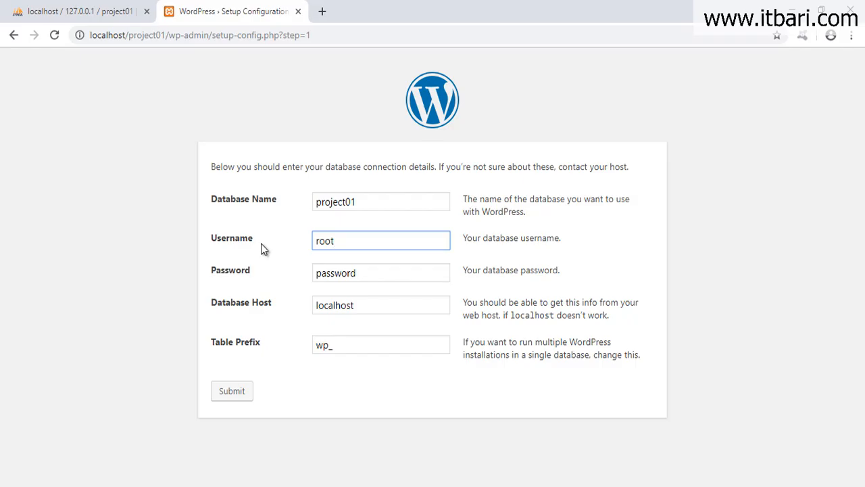
left_click(385, 276)
key("ctrl+a")
key("BackSpace")
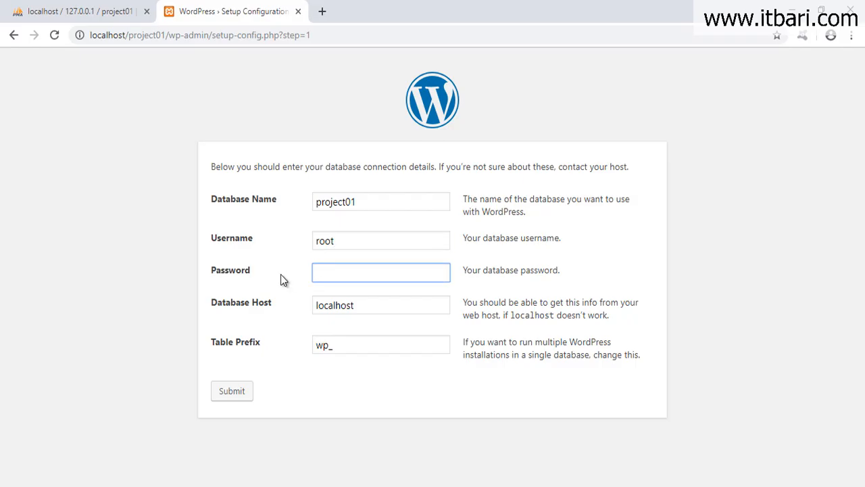
Keep host localhost, change the table prefix to w5p_, and submit the connection details.
left_click(332, 308)
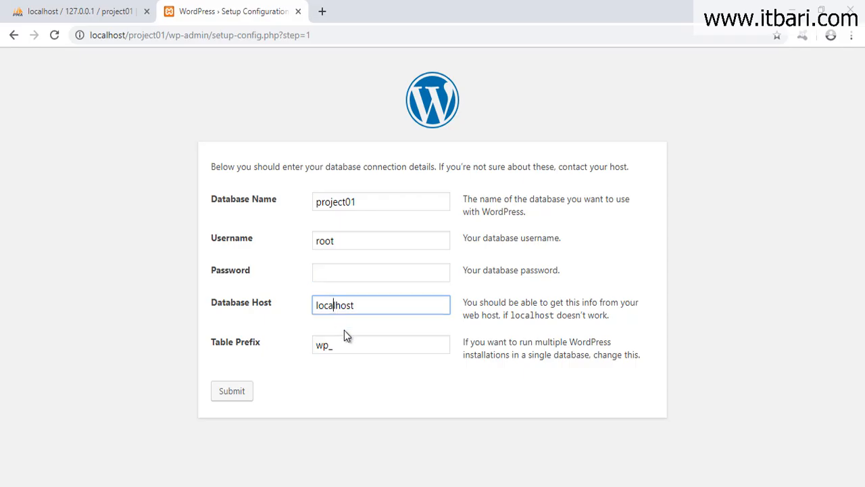
left_click_drag(324, 344, 372, 372)
left_click(319, 347)
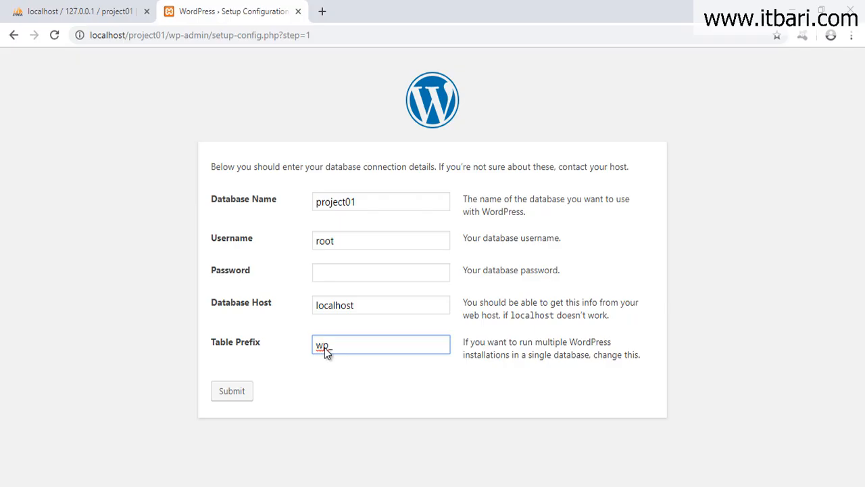
left_click(127, 11)
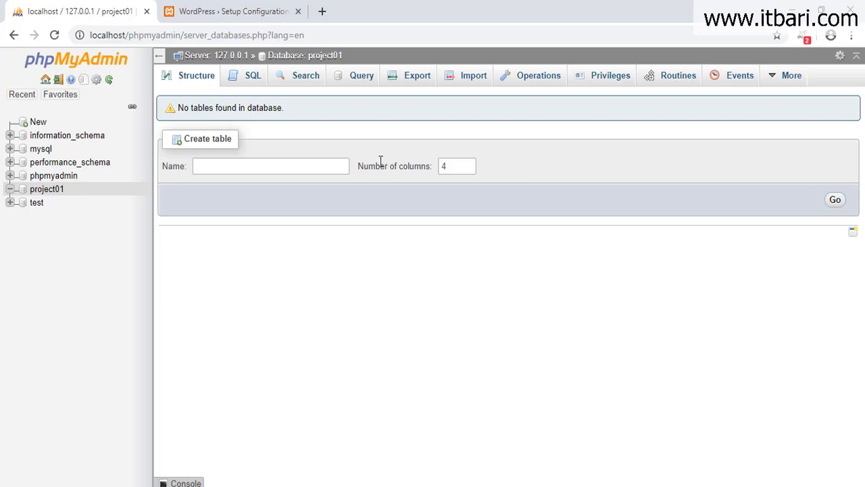
left_click(225, 12)
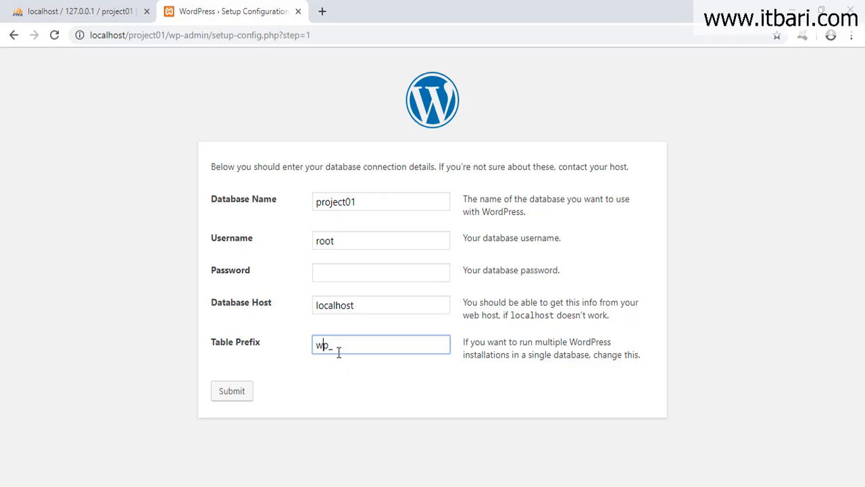
type("5")
left_click(342, 388)
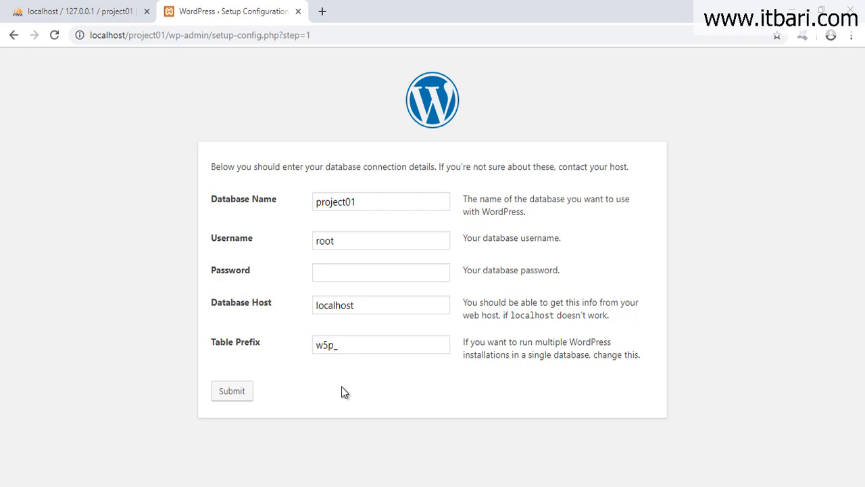
left_click(232, 398)
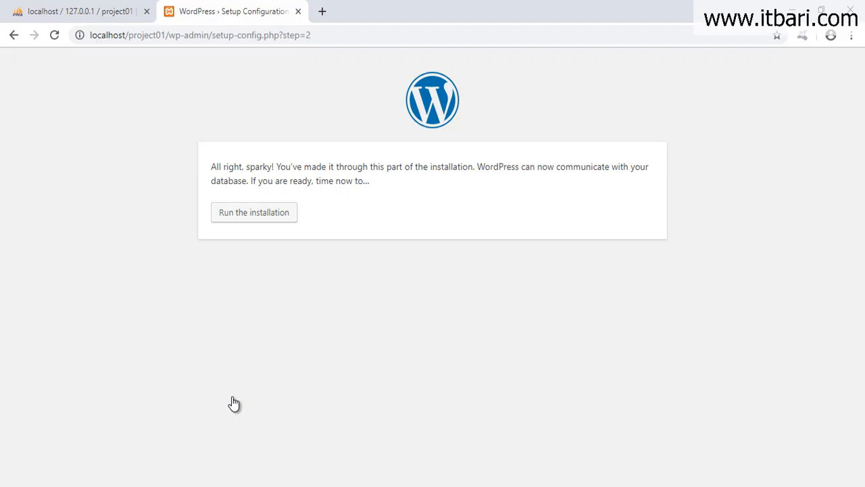
Enter site title 'Project 01 Demo Website', username admin and an admin password.
left_click(266, 217)
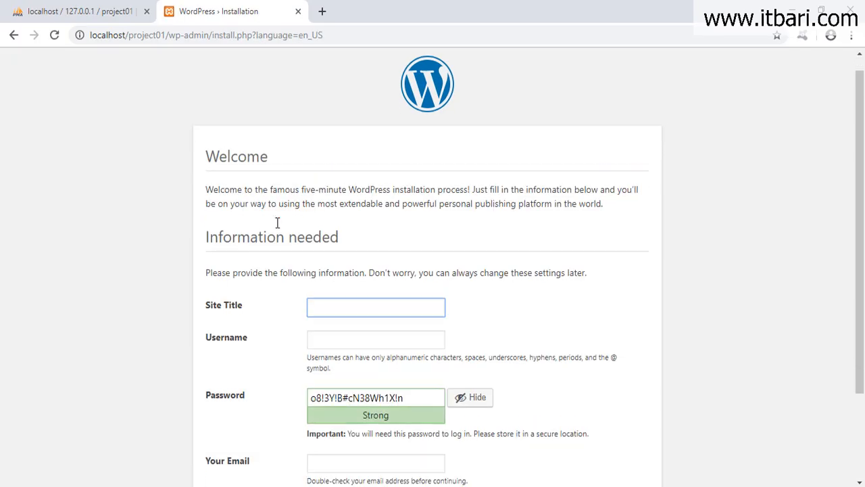
scroll(297, 223, "down", 2)
scroll(324, 224, "up", 1)
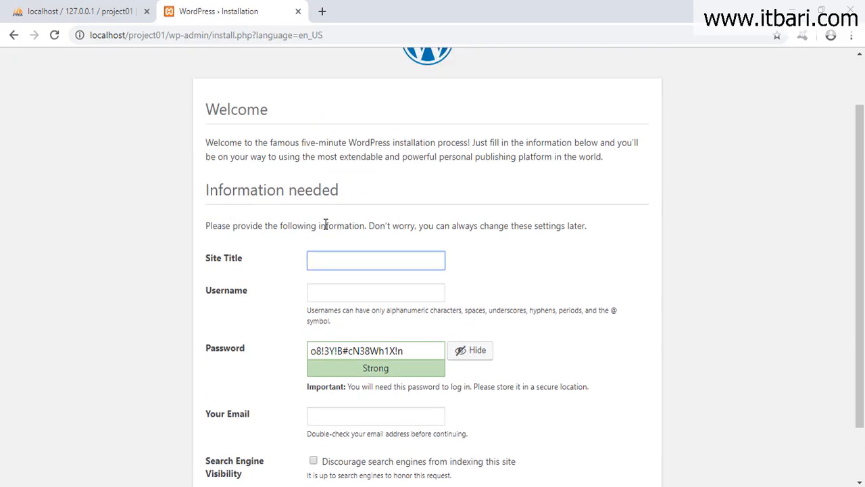
scroll(326, 225, "down", 1)
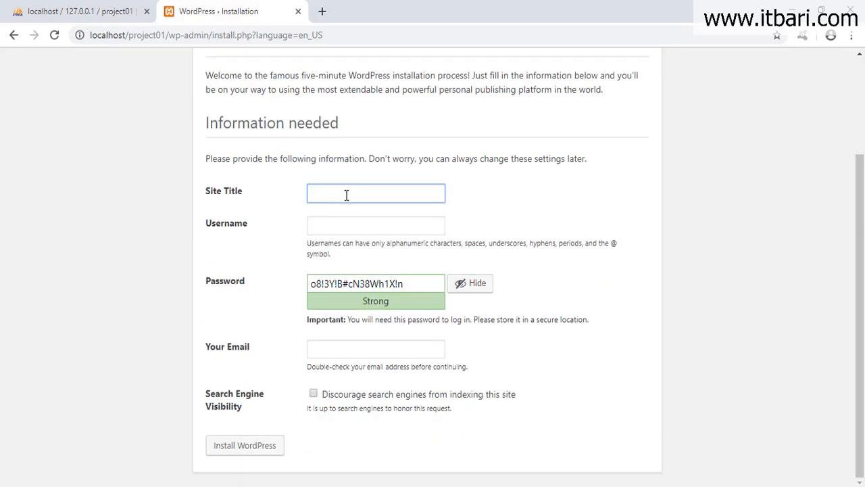
type("Project 01 Demo Website")
key("Tab")
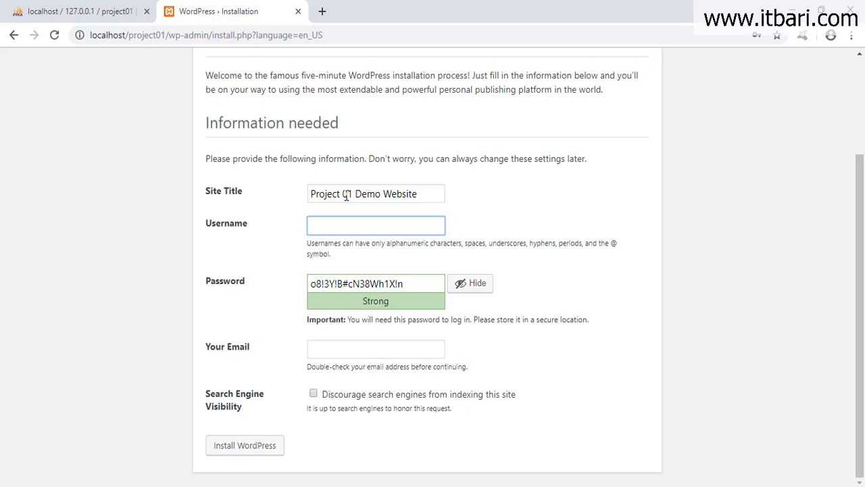
type("admin")
key("Tab")
type("admin")
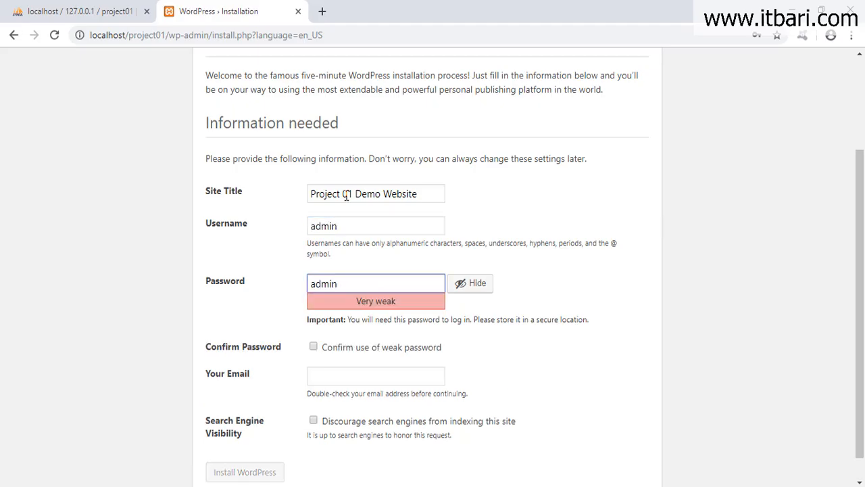
mouse_move(266, 207)
left_mouse_down()
mouse_move(399, 299)
mouse_move(553, 333)
left_mouse_up()
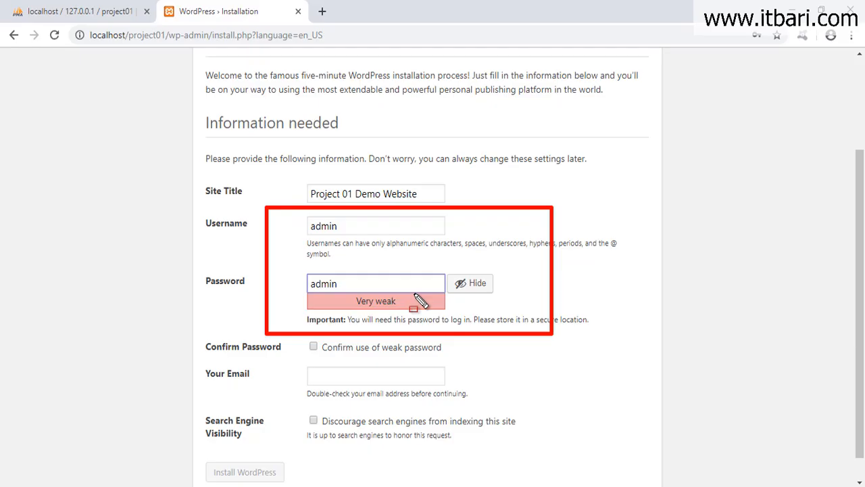
key("Escape")
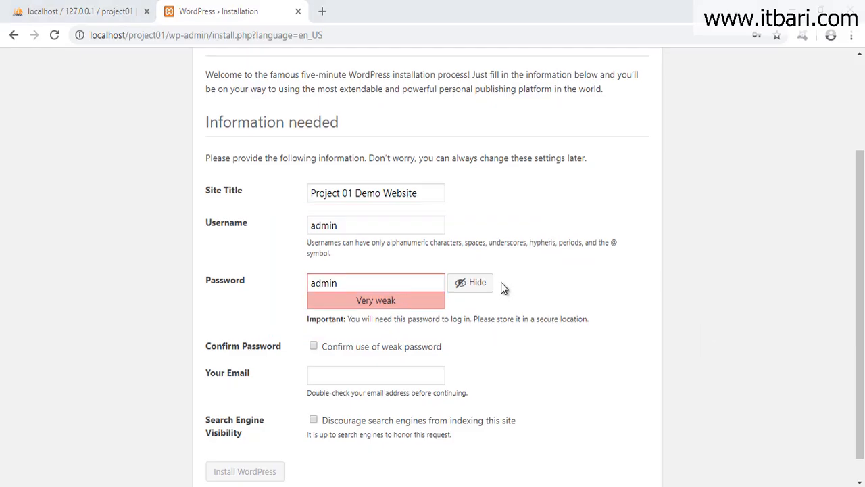
Confirm use of the weak password and fill in the admin e-mail address.
scroll(440, 297, "down", 1)
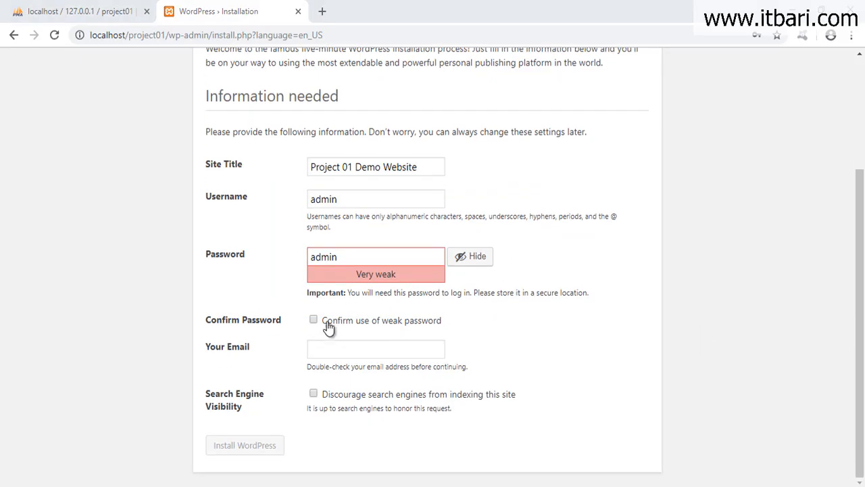
left_click(313, 326)
left_click(321, 257)
left_click(344, 345)
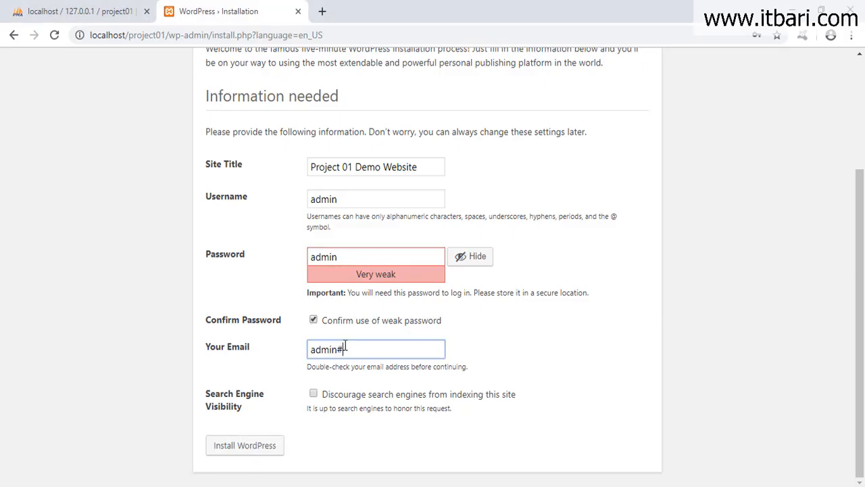
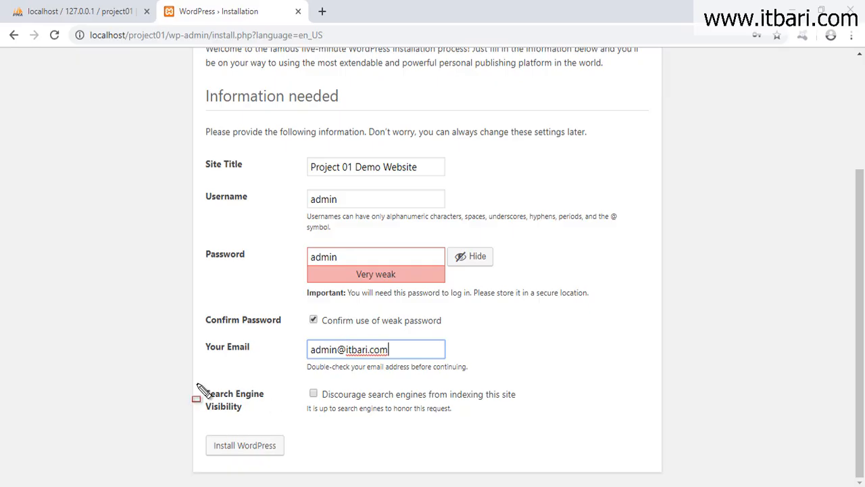
Tick 'Discourage search engines from indexing this site'.
mouse_move(173, 374)
left_mouse_down()
mouse_move(562, 427)
mouse_move(590, 423)
left_mouse_up()
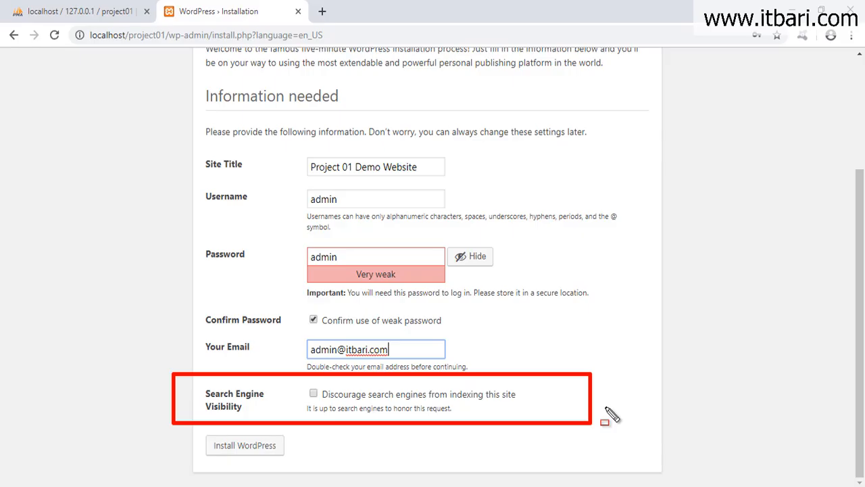
left_click_drag(591, 377, 618, 379)
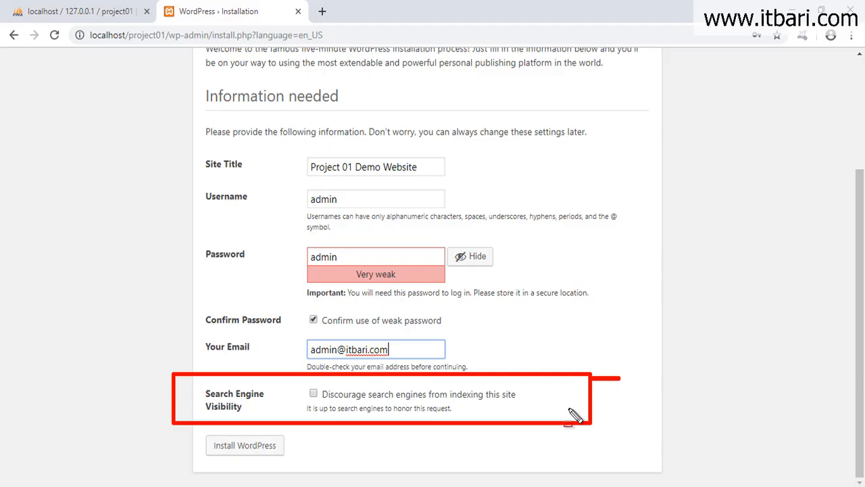
left_click_drag(292, 377, 329, 406)
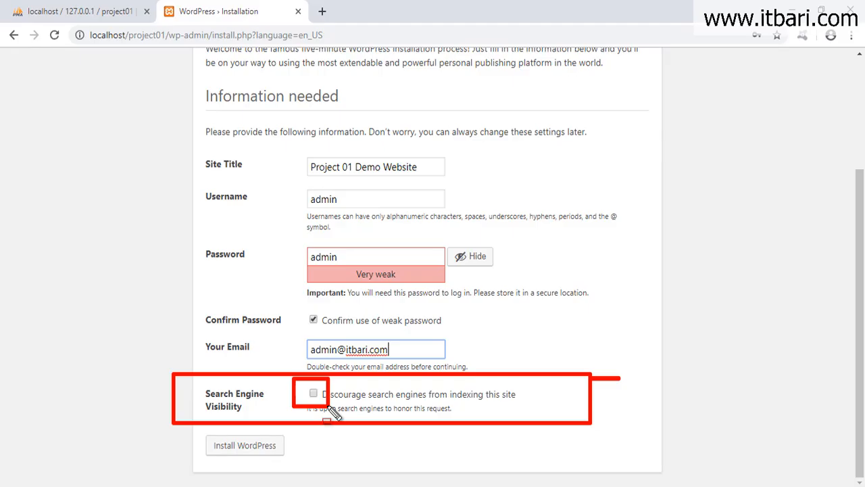
key("Escape")
left_click(313, 393)
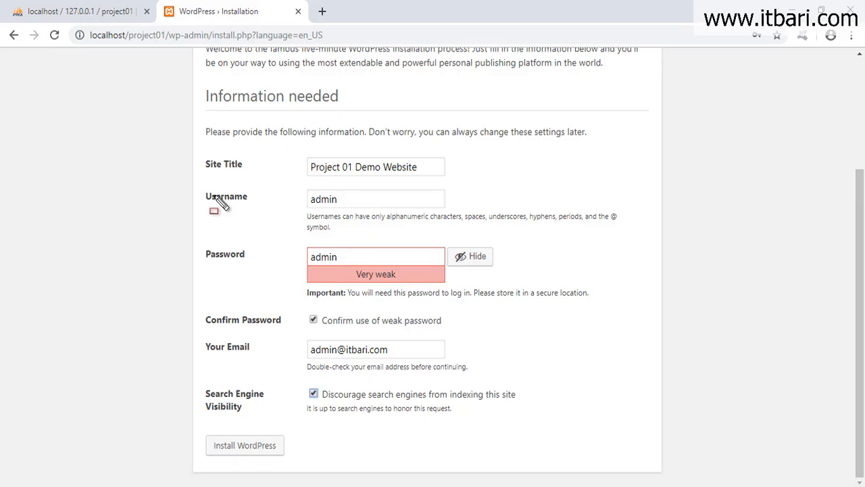
left_click_drag(74, 27, 169, 47)
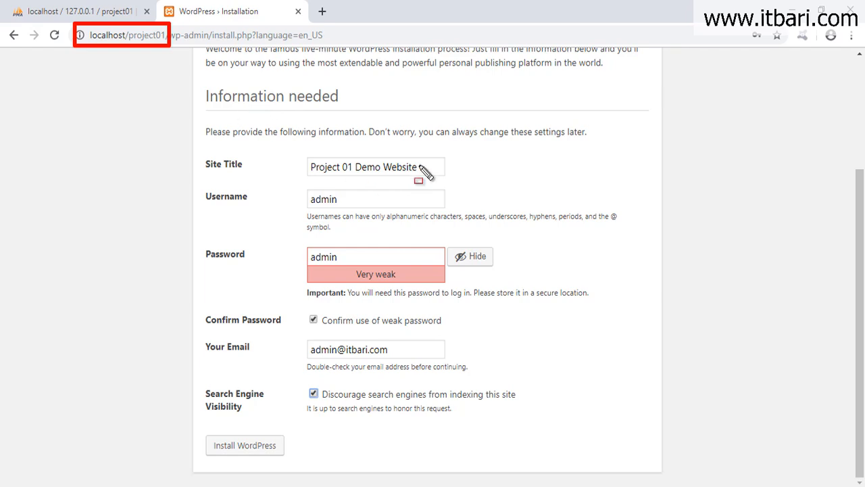
key("Escape")
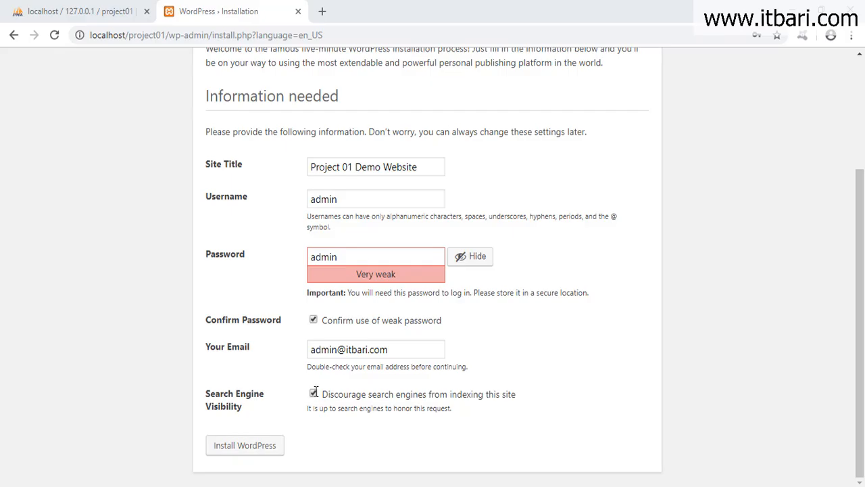
Install WordPress, save the admin login in Chrome, and open a new browser tab.
left_click(256, 457)
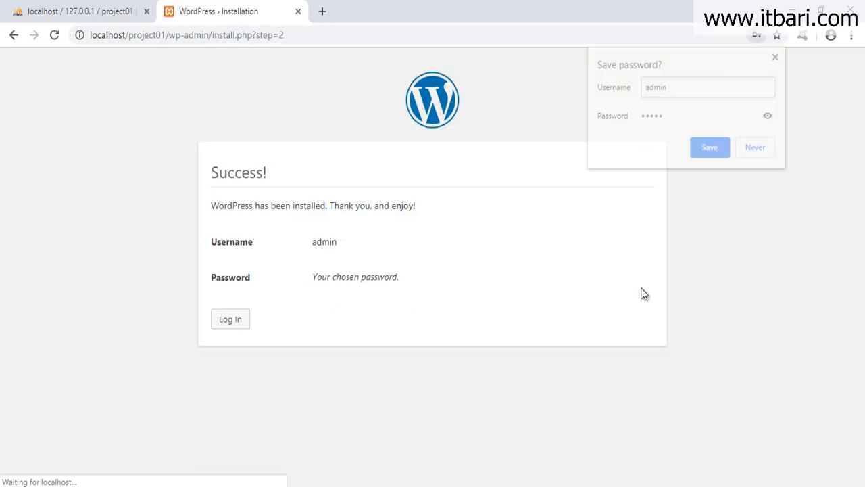
left_click(710, 153)
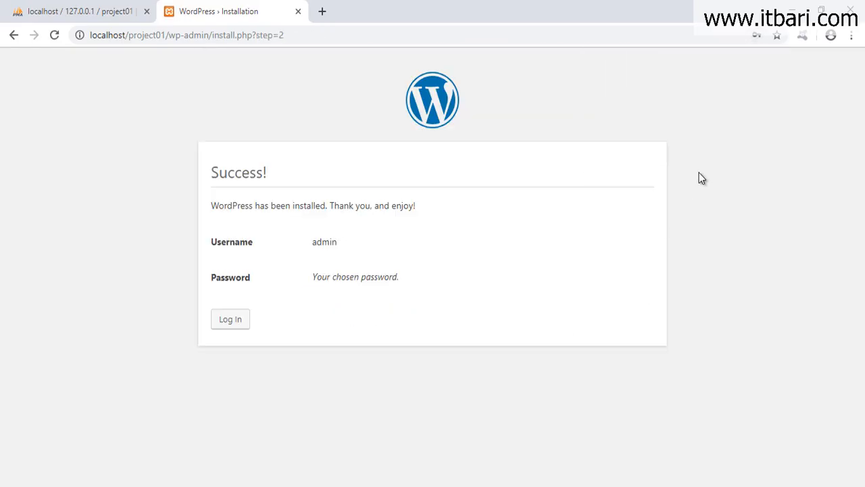
mouse_move(178, 134)
left_mouse_down()
mouse_move(583, 354)
mouse_move(669, 357)
left_mouse_up()
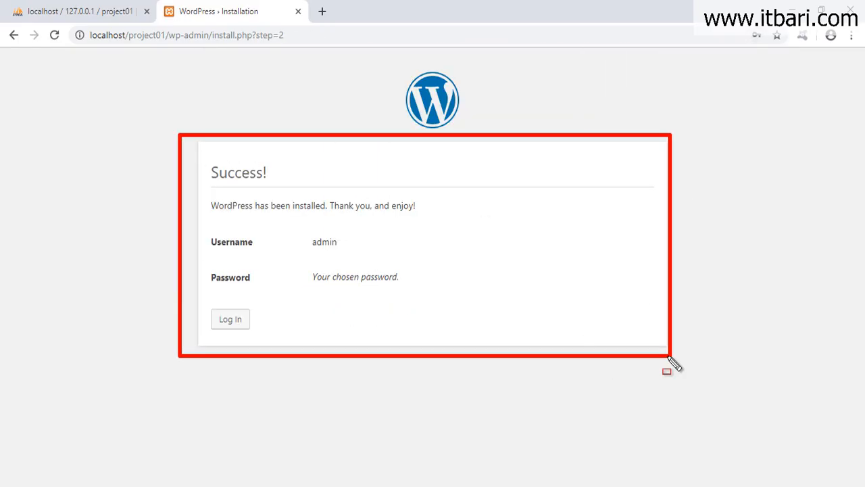
key("Escape")
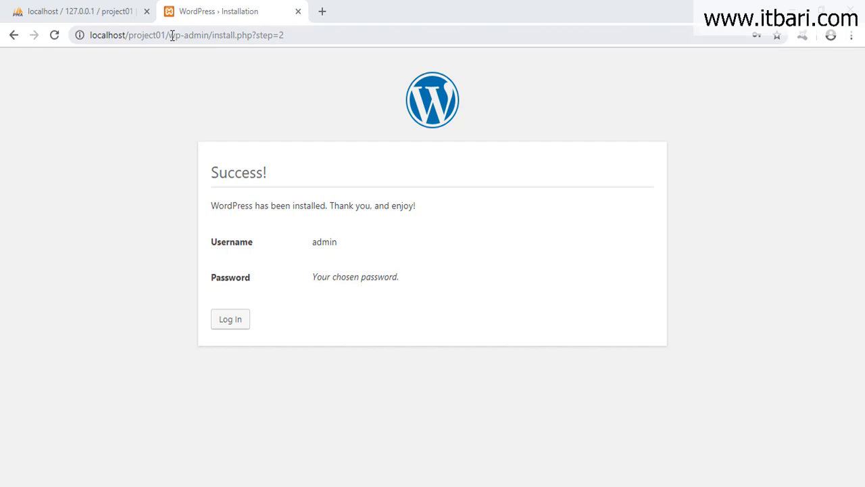
left_click(322, 11)
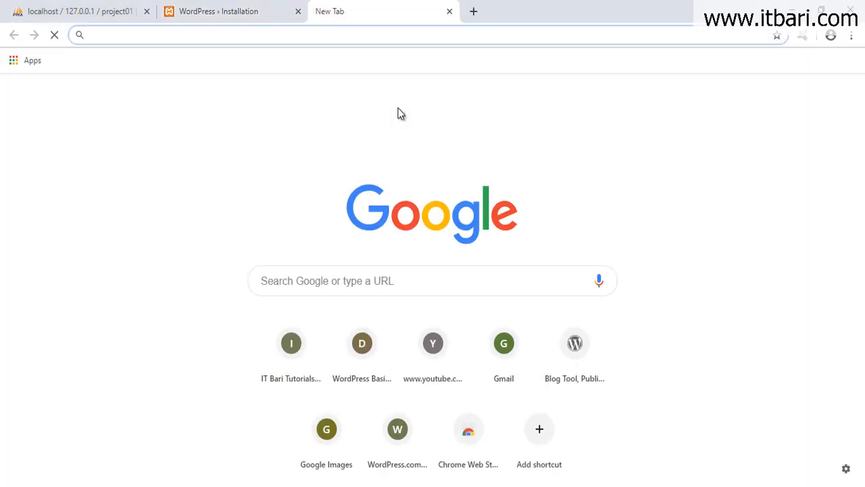
type("localhos")
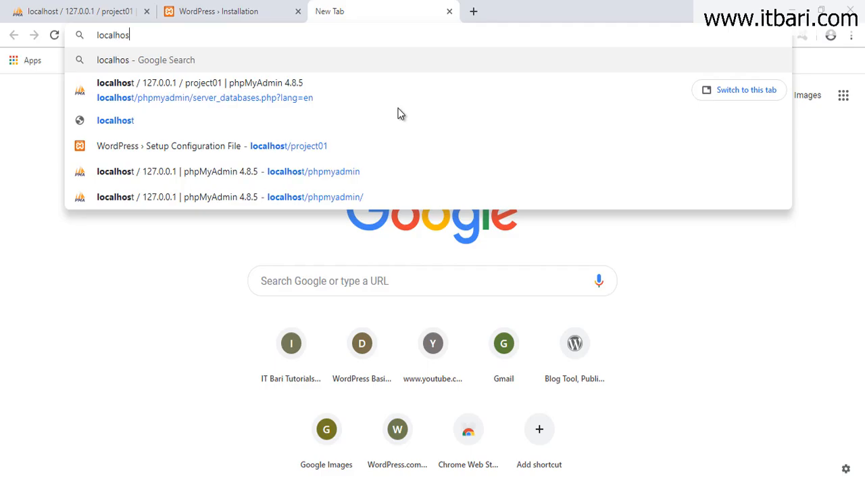
type("t/")
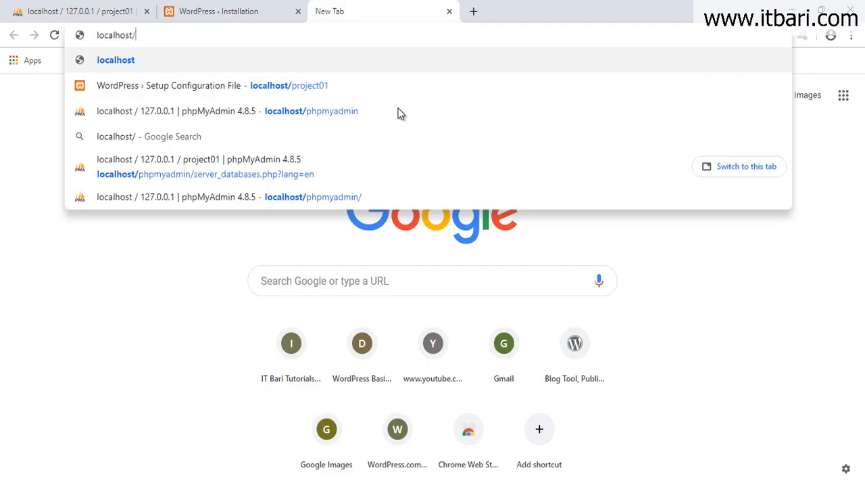
type("project01")
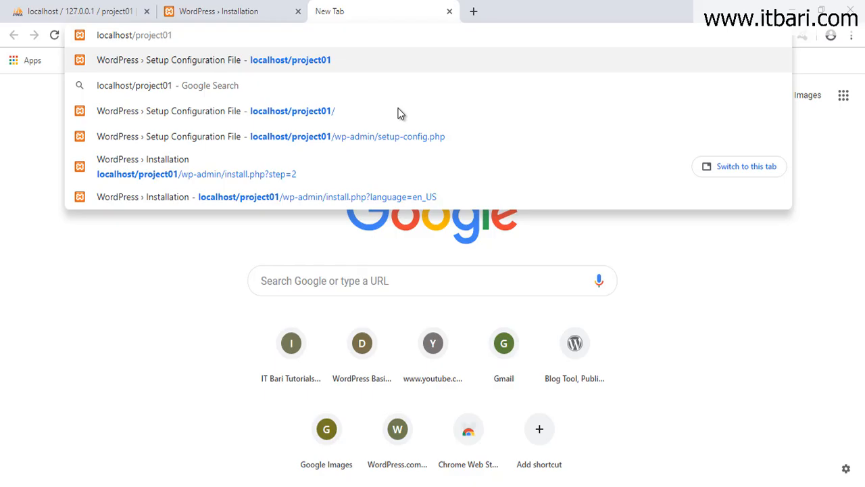
key("Return")
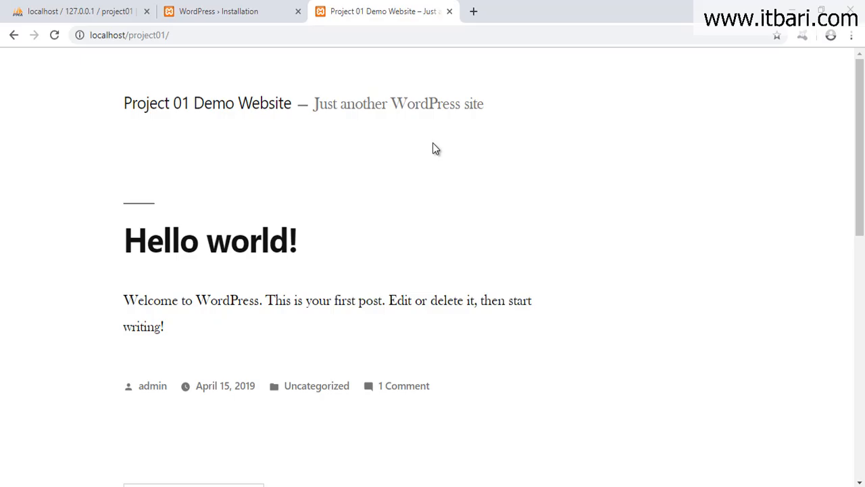
scroll(287, 205, "down", 6)
scroll(287, 205, "down", 2)
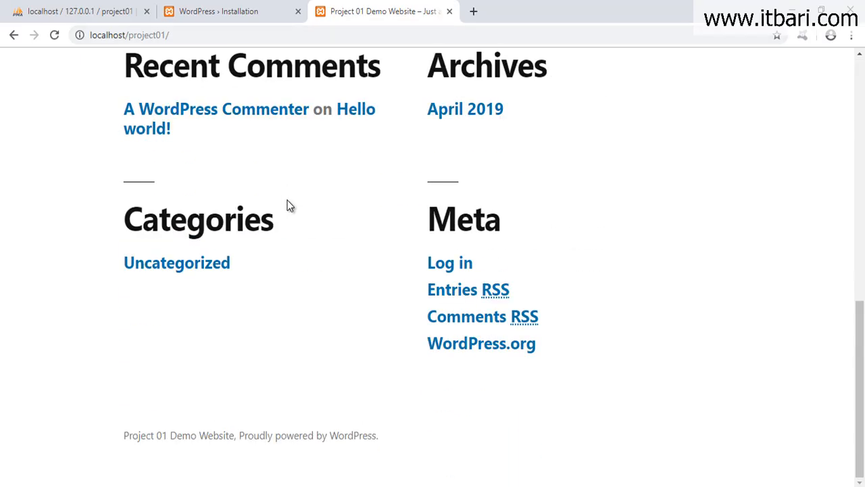
scroll(286, 205, "up", 6)
scroll(263, 207, "up", 2)
mouse_move(106, 144)
left_mouse_down()
mouse_move(547, 290)
mouse_move(574, 290)
left_mouse_up()
scroll(567, 280, "down", 4)
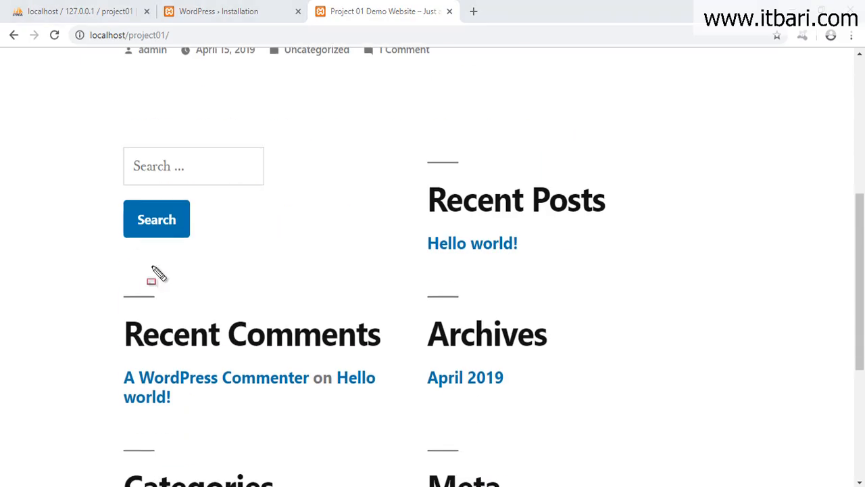
left_click_drag(61, 133, 365, 266)
left_click_drag(264, 390, 438, 418)
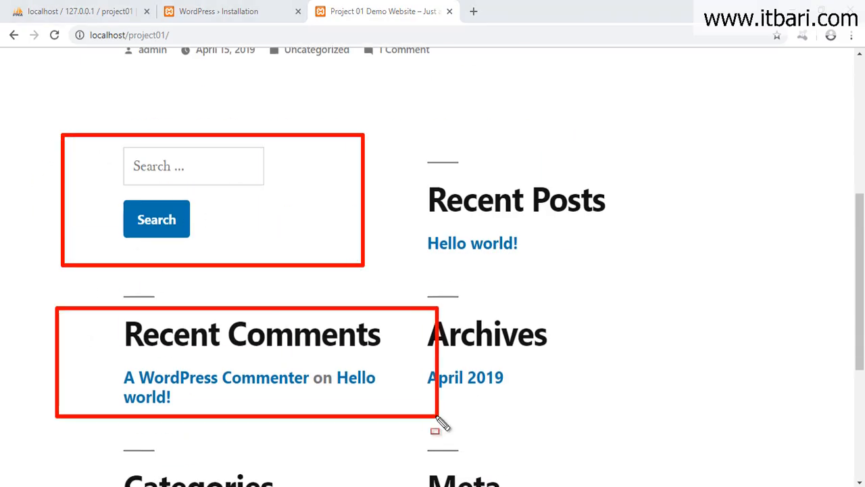
left_click_drag(398, 179, 727, 310)
scroll(593, 308, "down", 3)
scroll(577, 295, "up", 8)
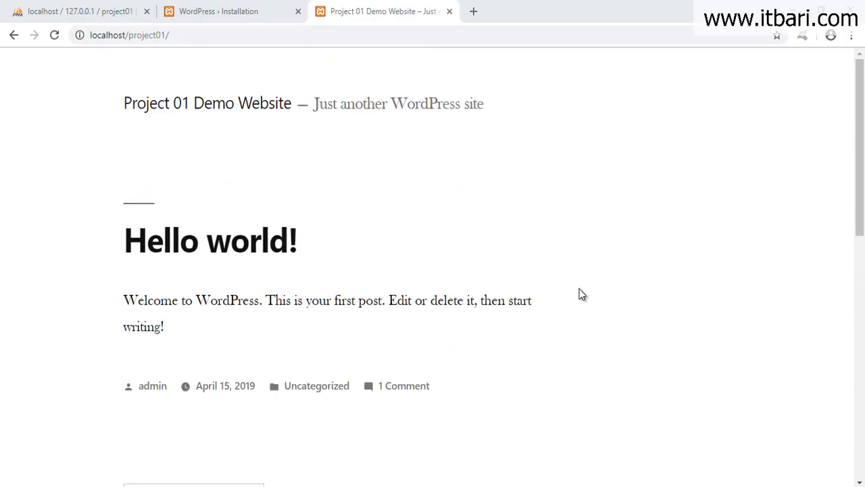
scroll(446, 226, "down", 10)
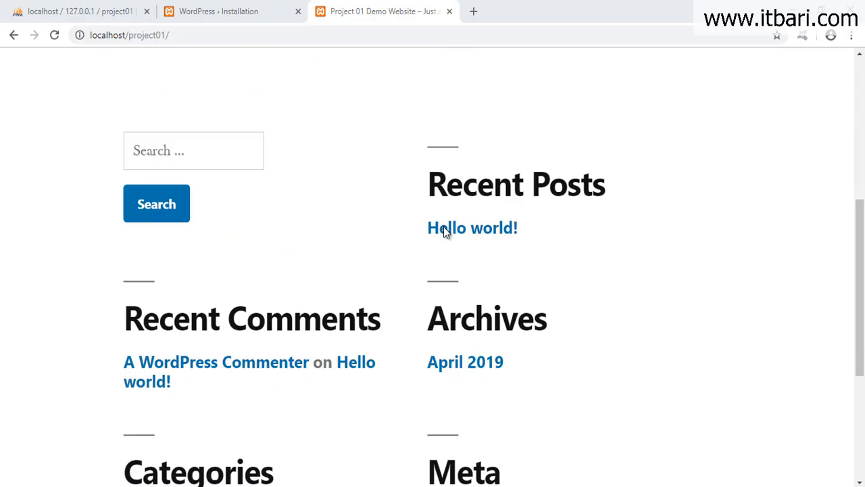
left_click_drag(856, 340, 855, 90)
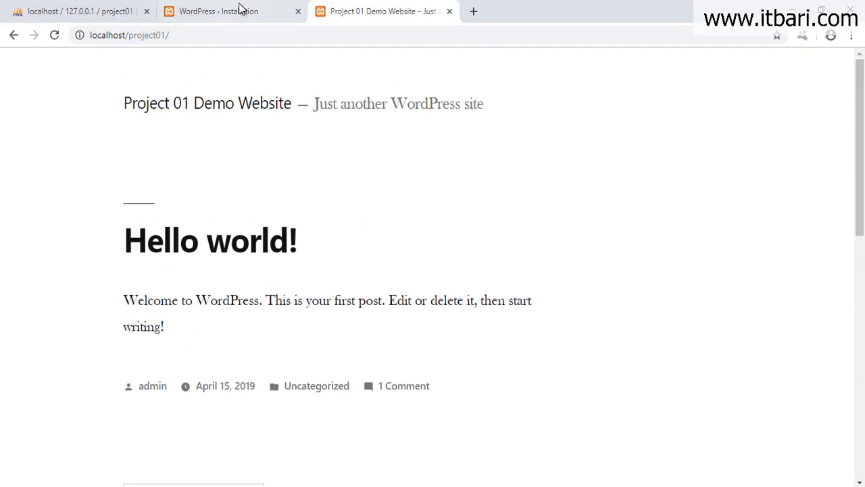
left_click(240, 9)
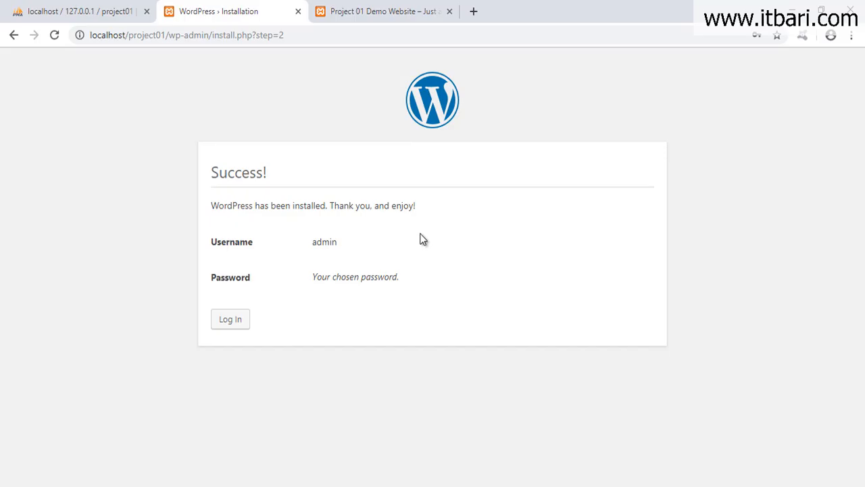
left_click(381, 9)
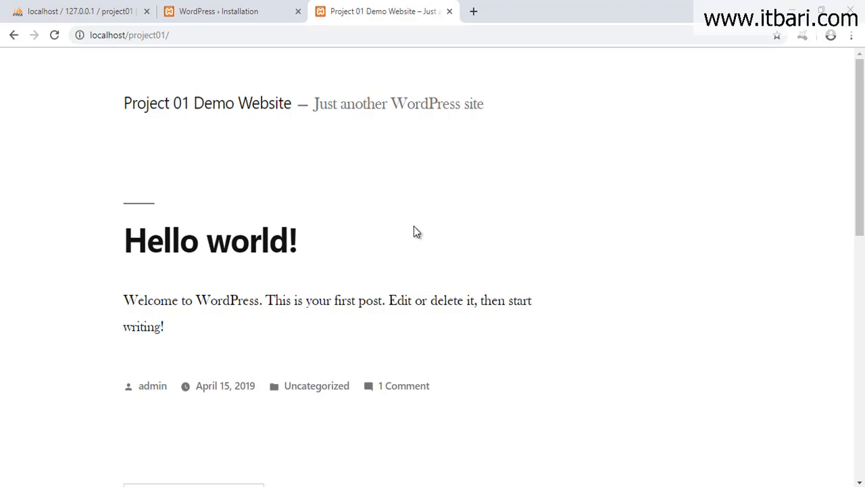
left_click(432, 43)
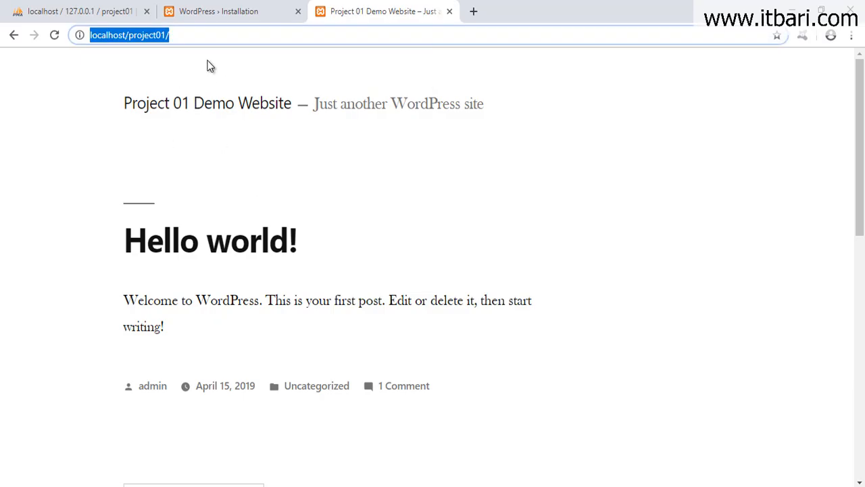
Reach the login page by adding wp-admin to the site address, then trying /login.
left_click(213, 40)
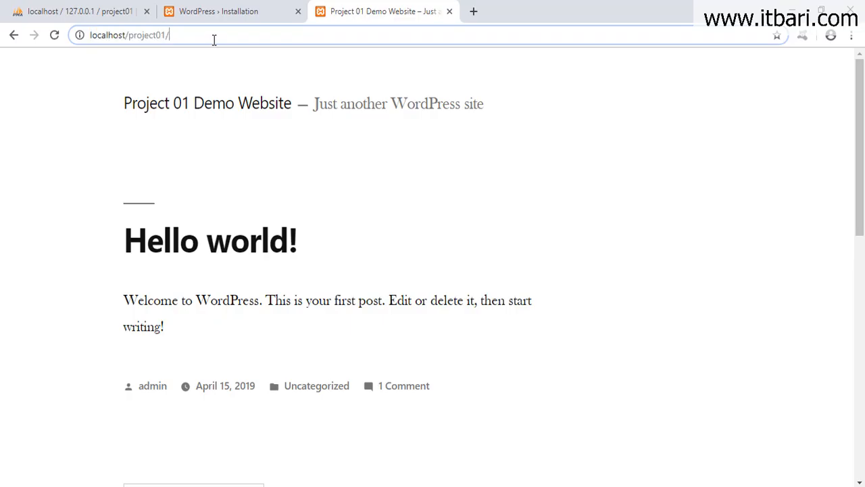
type("wp-admin")
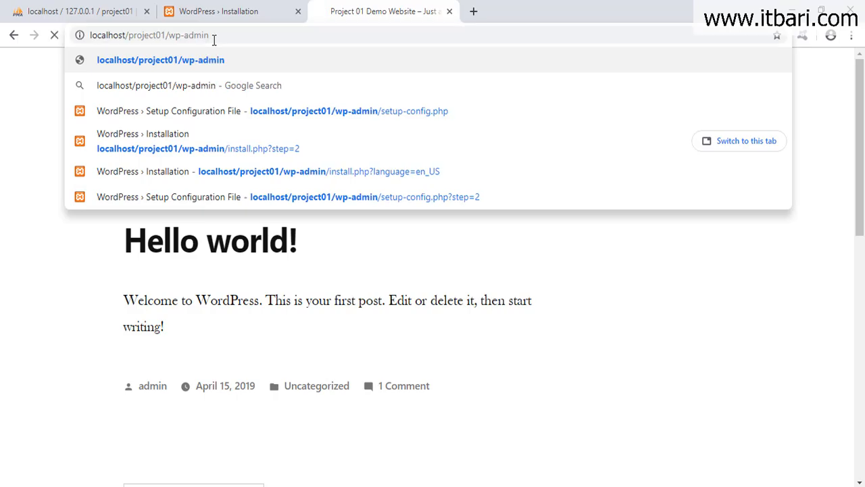
key("Return")
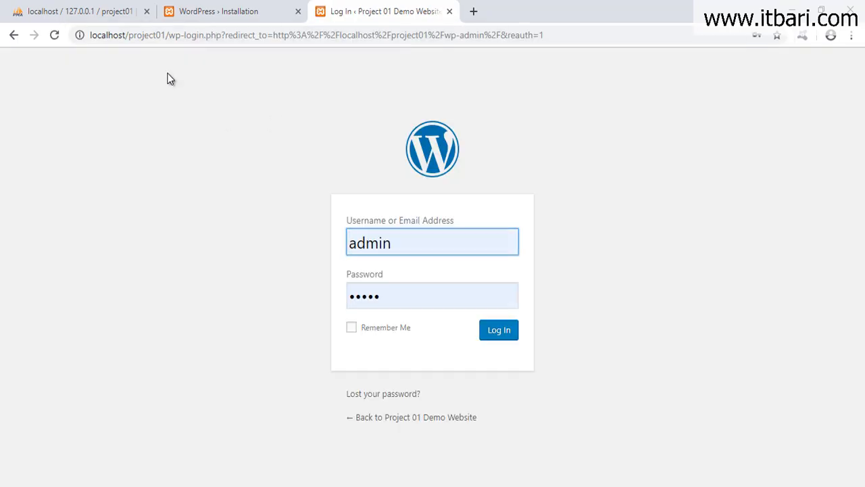
left_click(169, 36)
left_click(169, 36)
left_click_drag(169, 36, 544, 49)
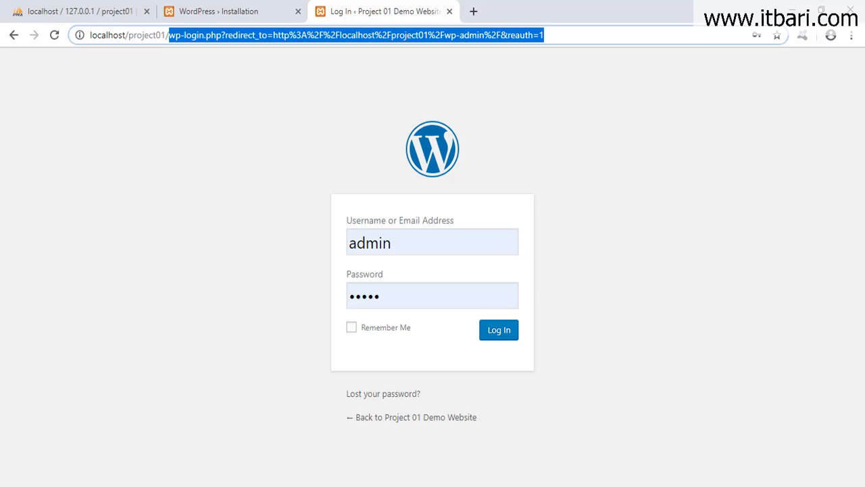
type("login")
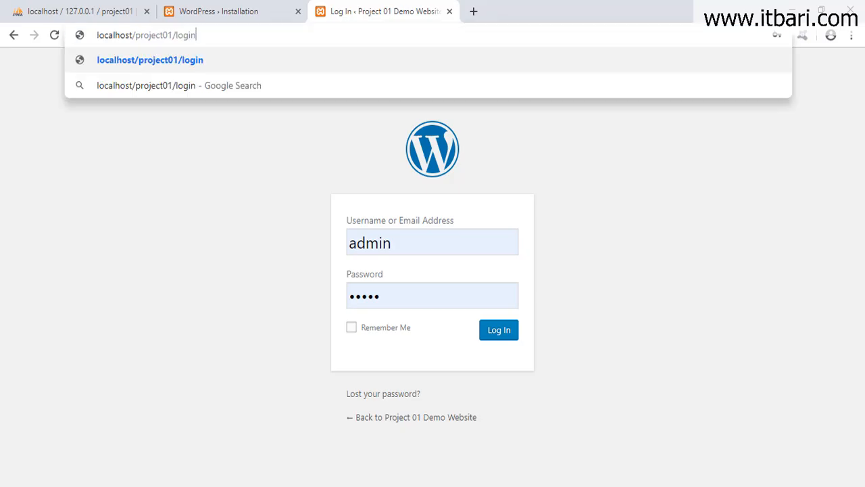
key("Return")
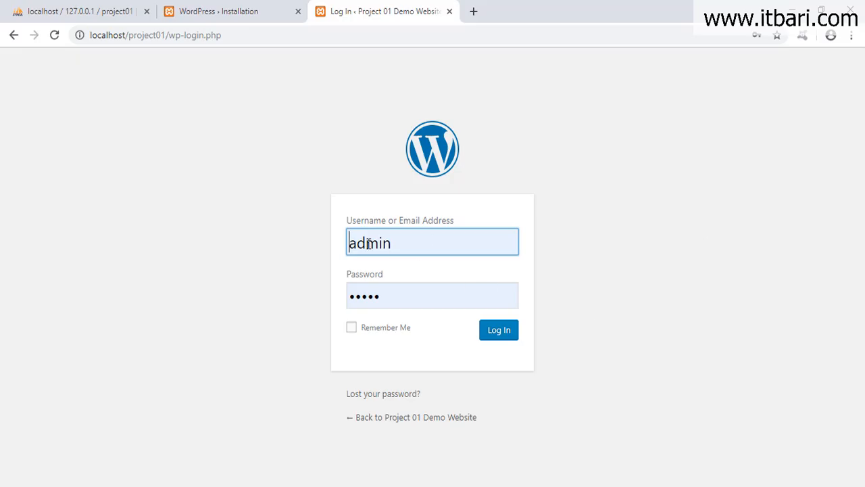
Tick Remember Me and log in with the saved admin credentials.
mouse_move(308, 206)
left_mouse_down()
mouse_move(328, 225)
mouse_move(572, 356)
left_mouse_up()
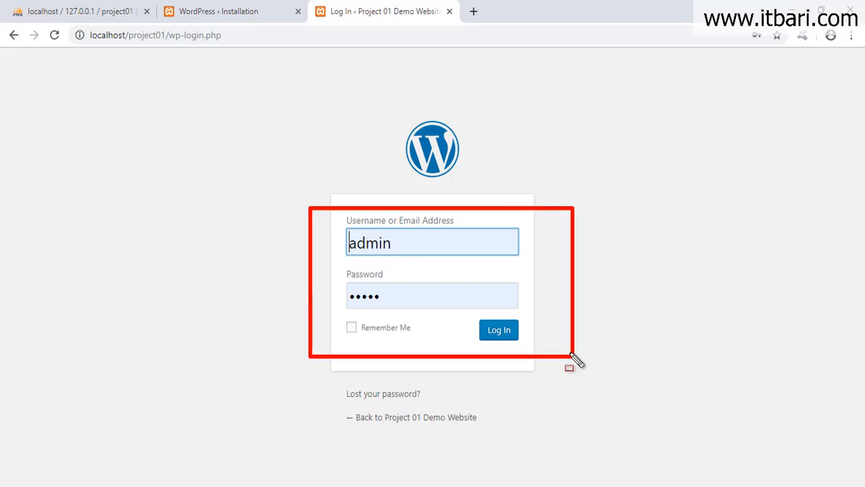
left_click(352, 327)
left_click(484, 341)
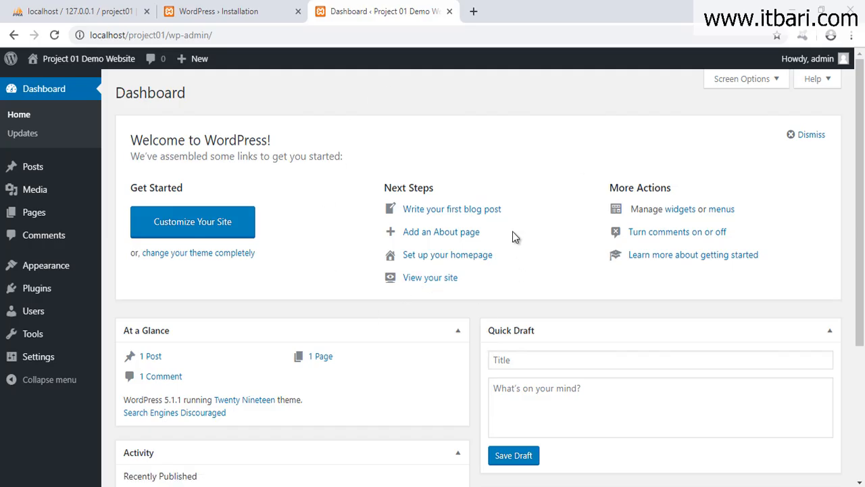
Load the site's front page at localhost/project01/ in the installation tab.
mouse_move(2, 47)
left_mouse_down()
mouse_move(828, 431)
mouse_move(853, 472)
left_mouse_up()
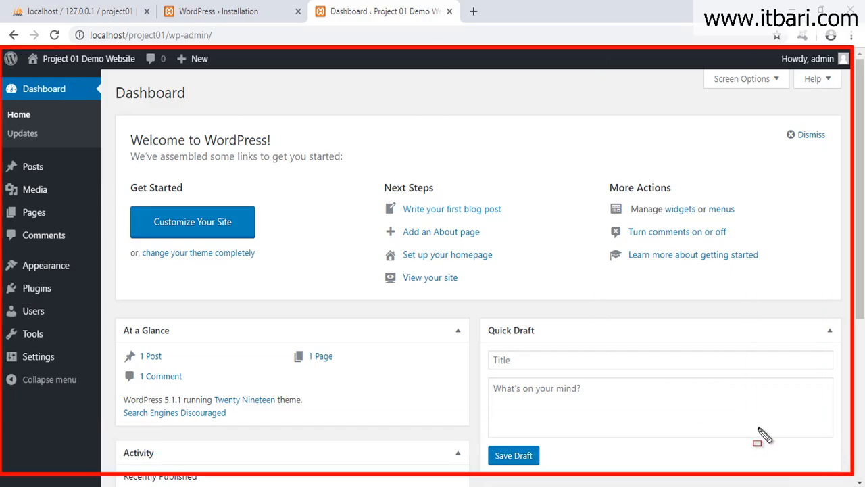
key("Escape")
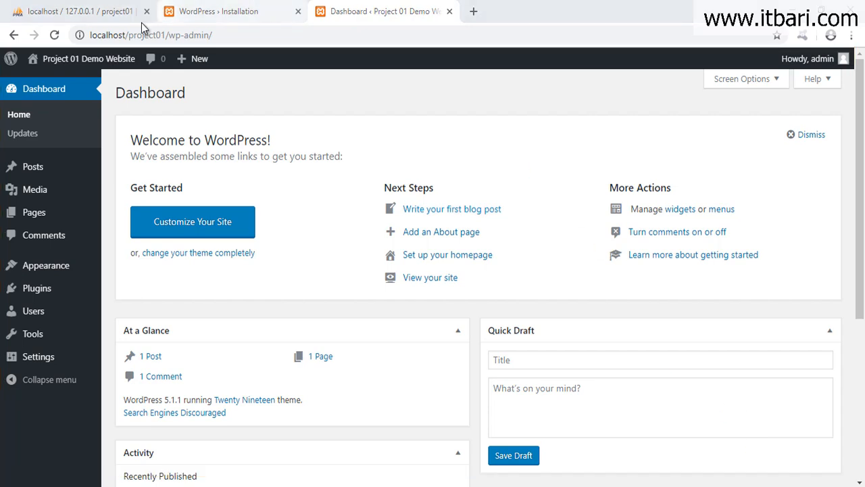
left_click(217, 11)
left_click_drag(169, 35, 284, 35)
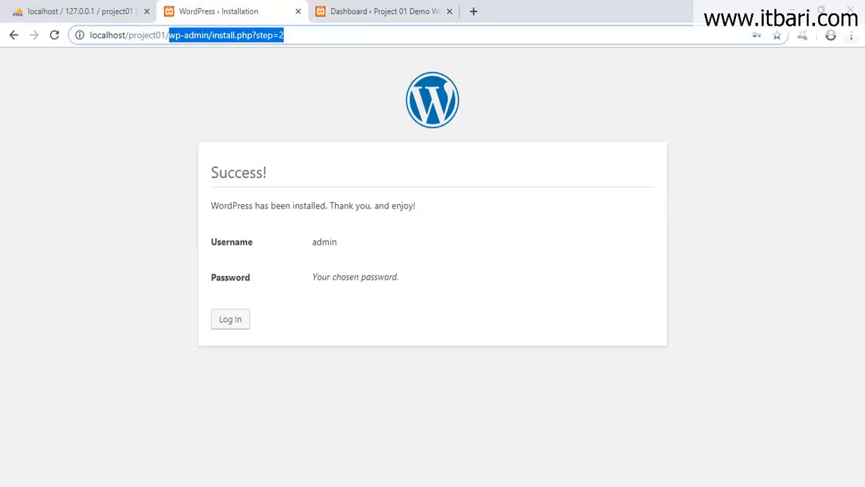
key("BackSpace")
key("Return")
scroll(723, 303, "down", 3)
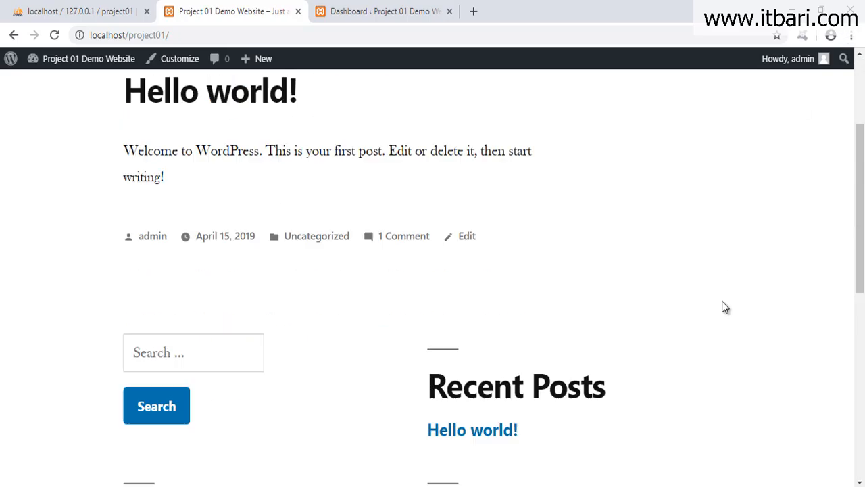
scroll(724, 308, "down", 10)
scroll(723, 308, "up", 15)
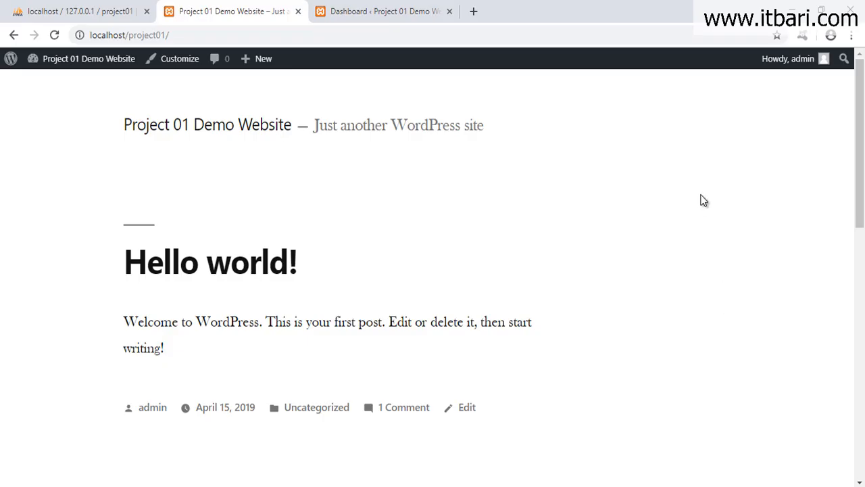
Place the Dashboard tab second and scroll through the Dashboard and front page.
left_click_drag(325, 10, 225, 14)
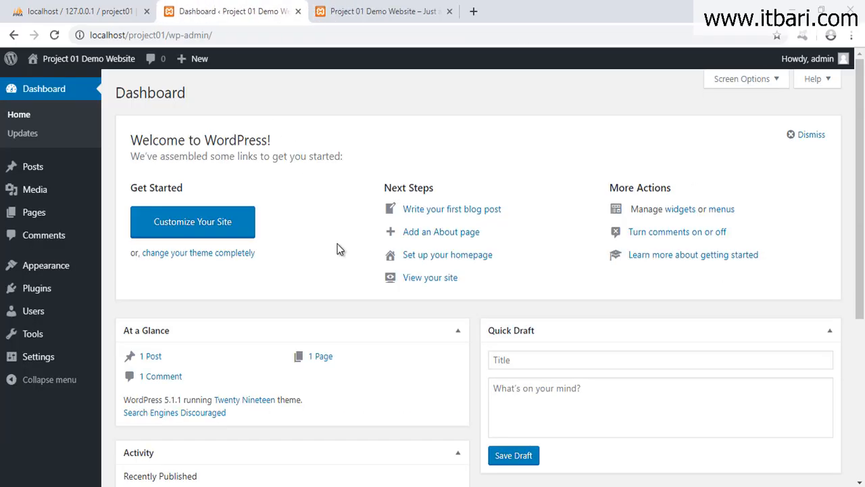
scroll(348, 271, "down", 1)
scroll(361, 298, "up", 1)
key("ctrl+Tab")
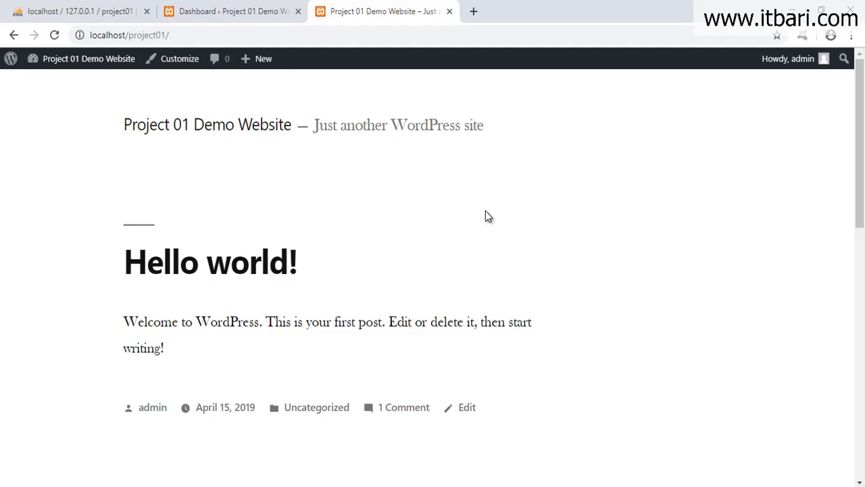
scroll(412, 285, "down", 5)
scroll(422, 304, "up", 2)
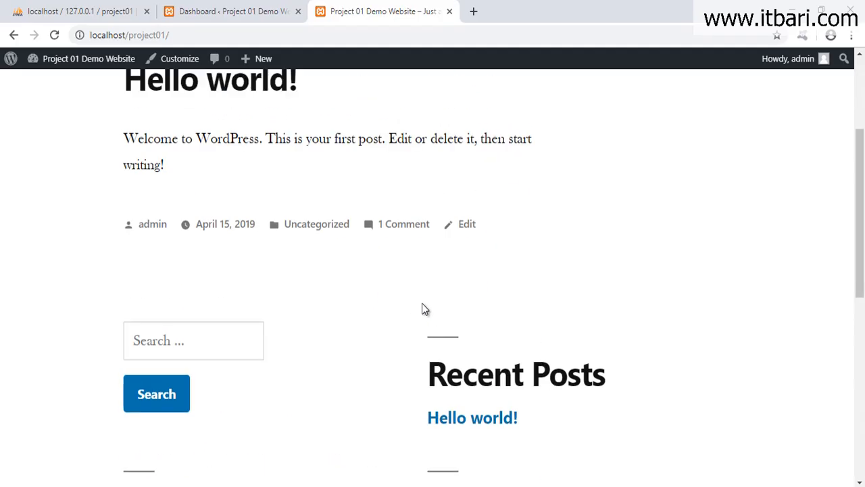
scroll(423, 305, "up", 3)
scroll(423, 304, "down", 6)
scroll(425, 306, "up", 6)
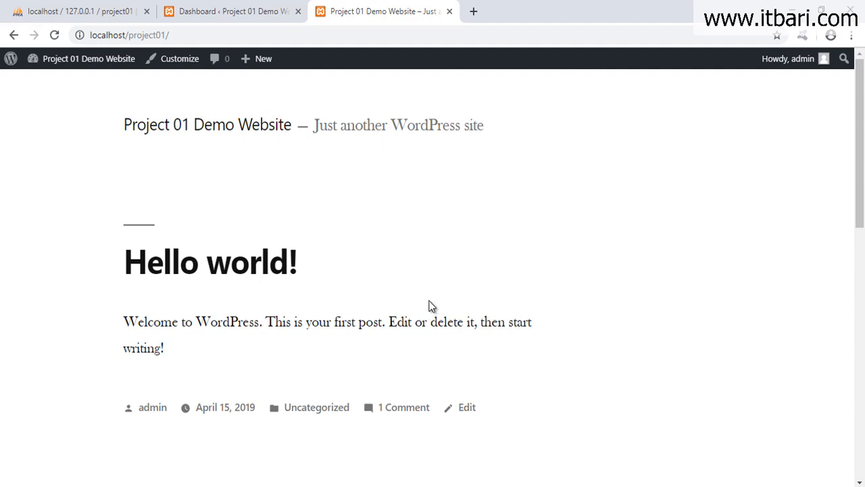
scroll(432, 306, "down", 6)
scroll(430, 305, "up", 6)
Compare the Dashboard with the front page showing the admin toolbar.
left_click(250, 12)
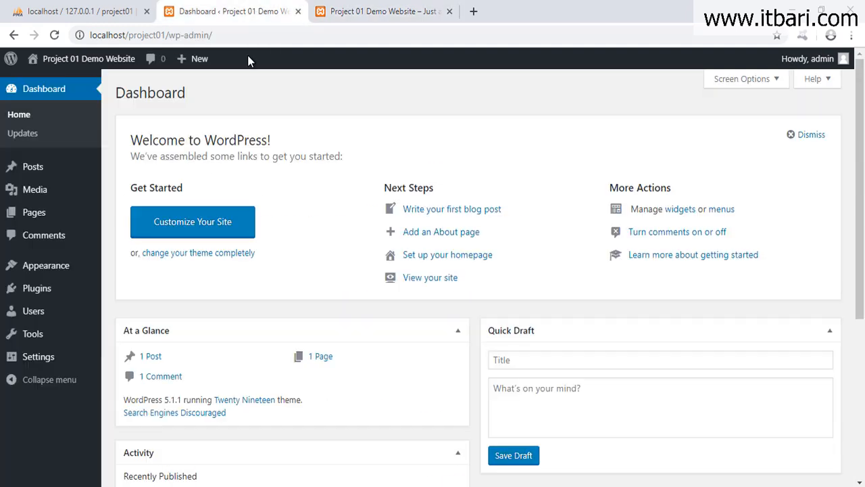
left_click(384, 11)
left_click(233, 12)
left_click_drag(2, 49, 447, 274)
left_click_drag(524, 323, 832, 481)
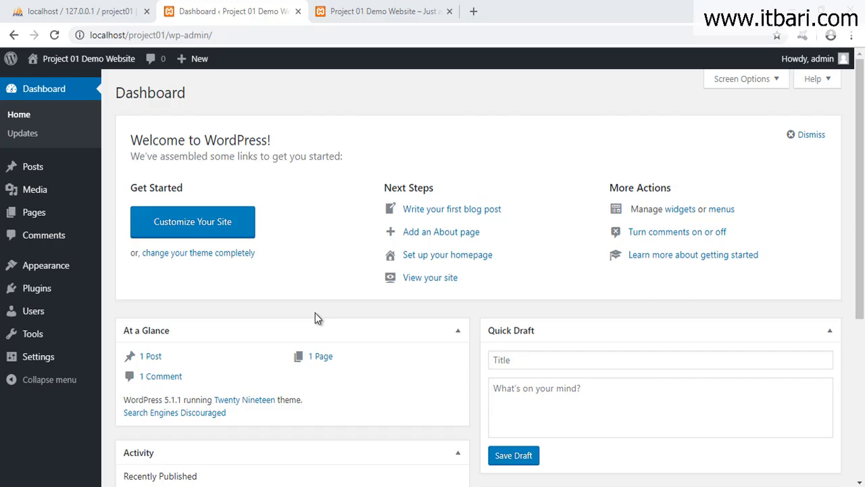
left_click(391, 10)
scroll(432, 284, "down", 3)
scroll(439, 302, "up", 4)
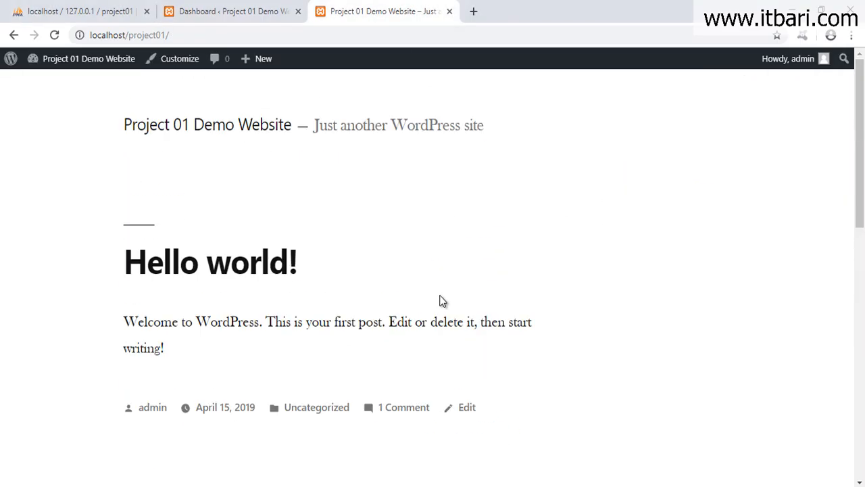
left_click(269, 17)
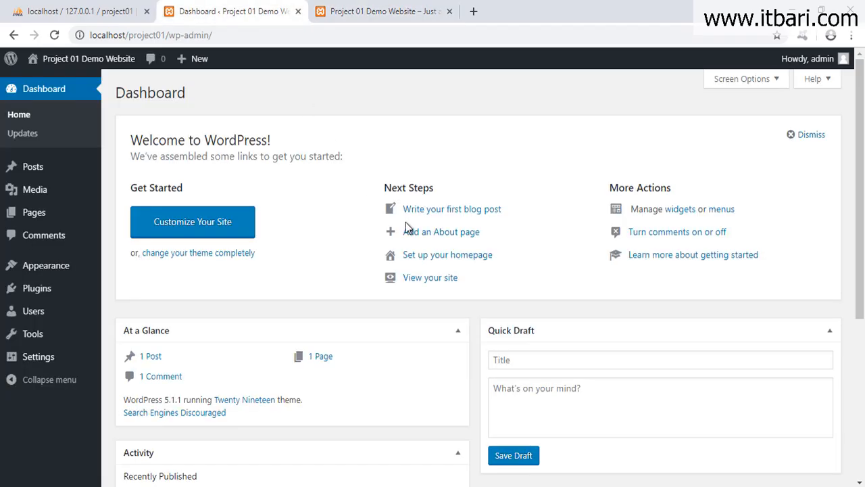